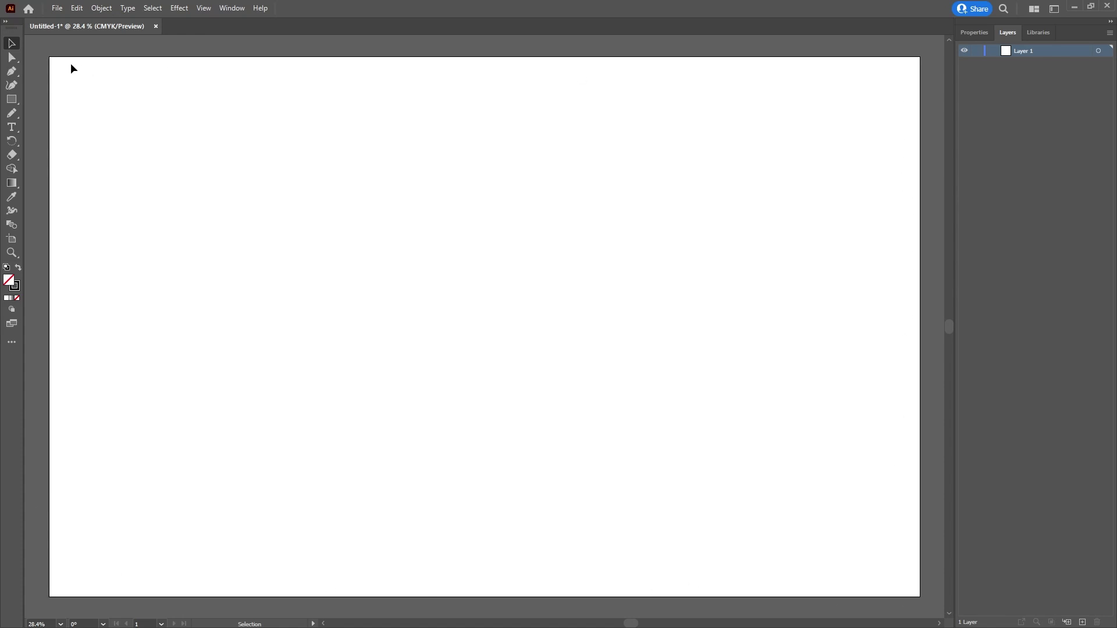
- Draw a small closed, freehand blob outline on the artboard with the Pencil tool
{"action": "left_click_drag", "start_coordinate": [12, 113], "coordinate": [52, 137]}
{"action": "mouse_move", "coordinate": [393, 357]}
{"action": "left_mouse_down"}
{"action": "mouse_move", "coordinate": [426, 283]}
{"action": "mouse_move", "coordinate": [443, 309]}
{"action": "mouse_move", "coordinate": [470, 289]}
{"action": "mouse_move", "coordinate": [506, 333]}
{"action": "mouse_move", "coordinate": [496, 379]}
{"action": "mouse_move", "coordinate": [411, 389]}
{"action": "mouse_move", "coordinate": [393, 358]}
{"action": "left_mouse_up"}
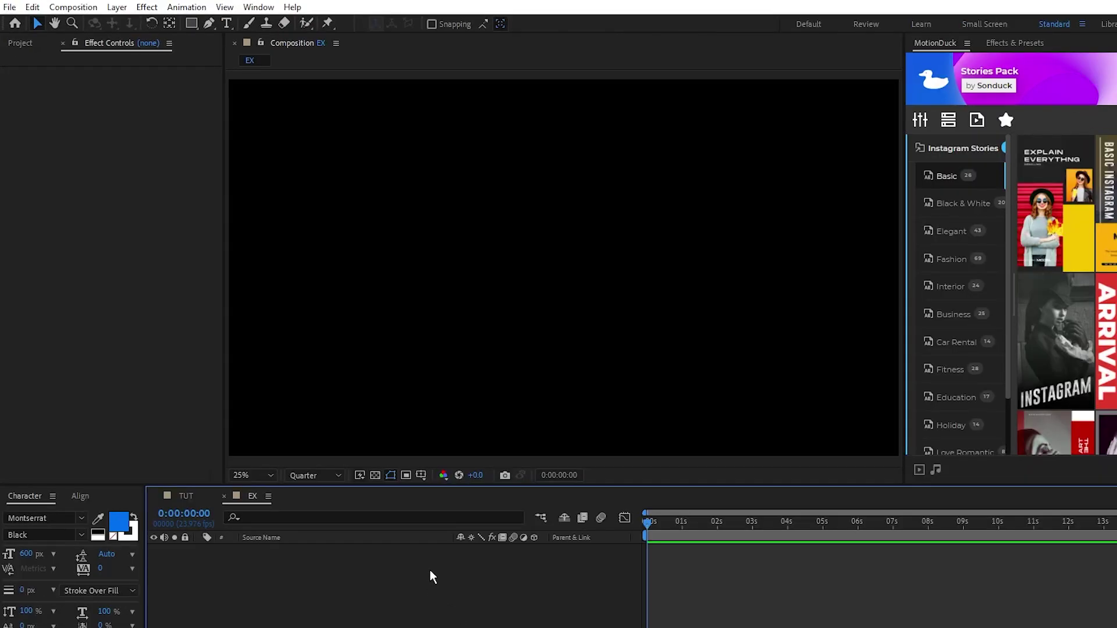
- Switch to After Effects and check the EX composition's settings, keeping the UHD 4K 23.976 preset and 15-second duration
{"action": "left_click", "coordinate": [73, 7]}
{"action": "left_click", "coordinate": [122, 40]}
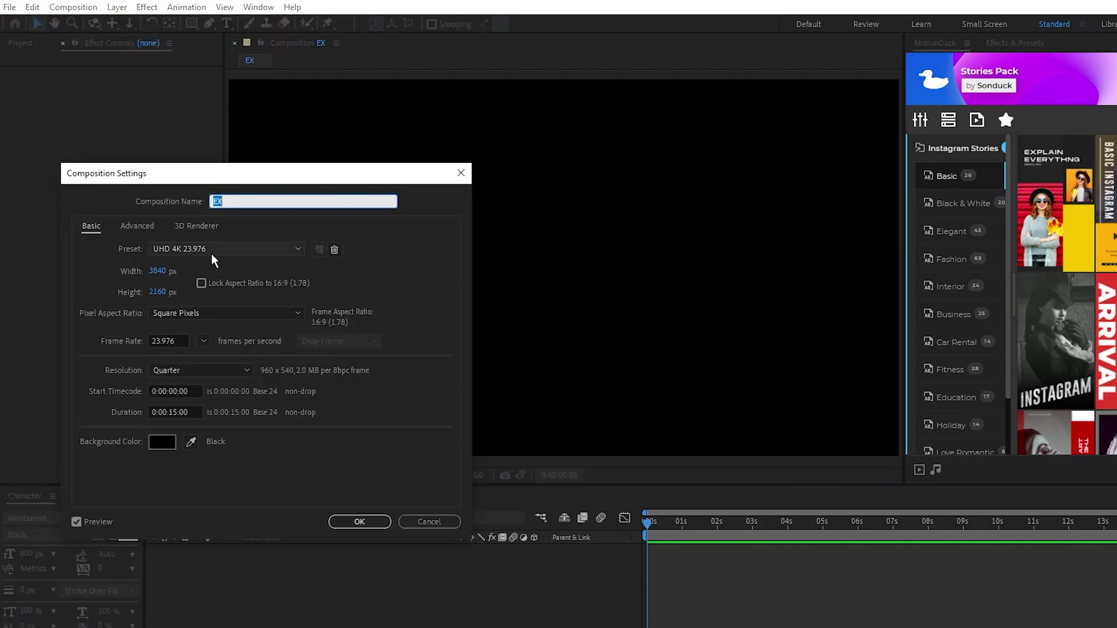
{"action": "left_click", "coordinate": [359, 521]}
- Create a new shape layer in the EX composition and add an empty path to its contents
{"action": "left_click", "coordinate": [116, 7]}
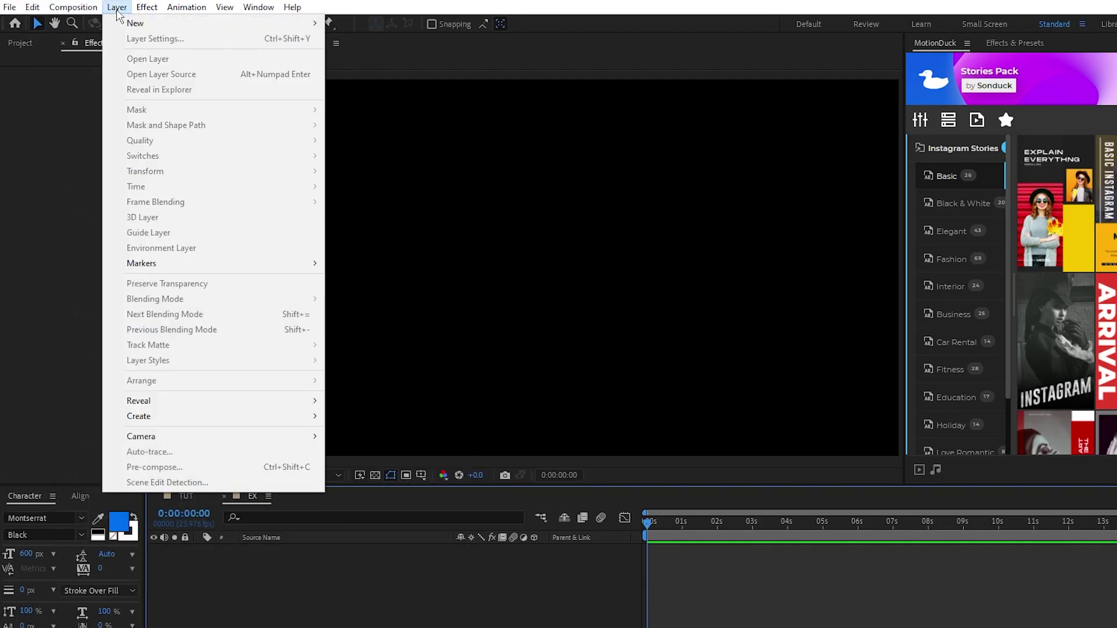
{"action": "mouse_move", "coordinate": [121, 23]}
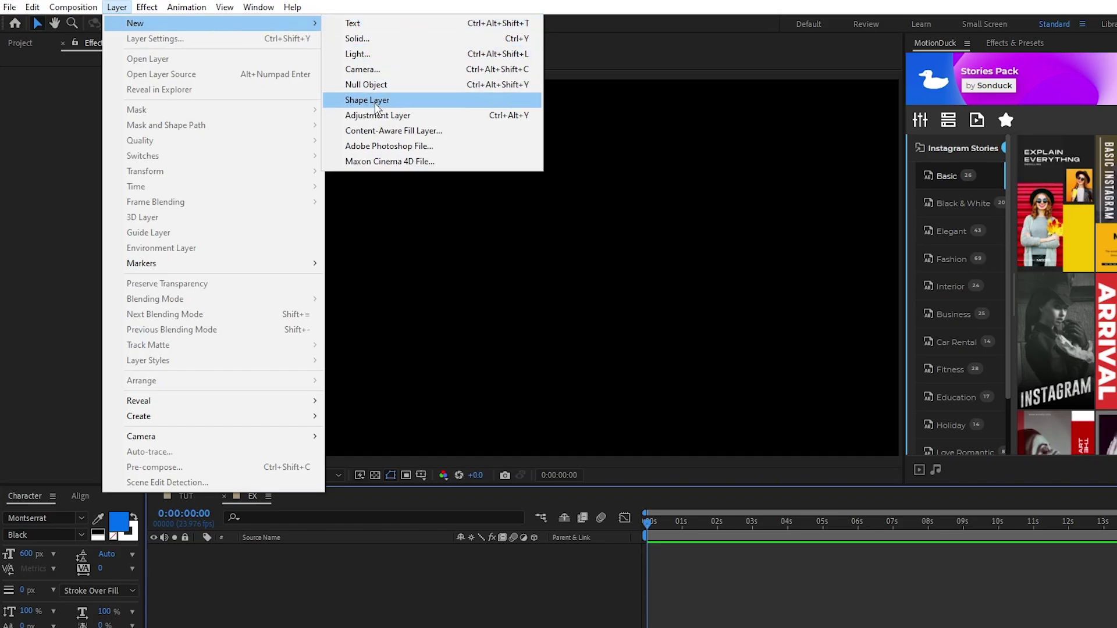
{"action": "left_click", "coordinate": [429, 102]}
{"action": "left_click", "coordinate": [201, 550]}
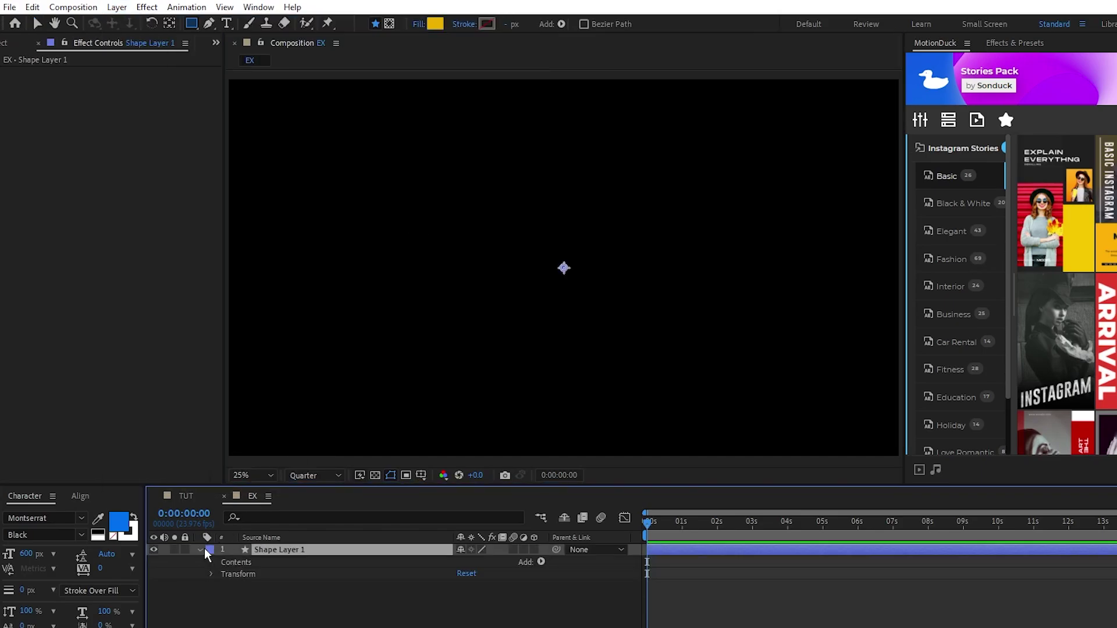
{"action": "left_click", "coordinate": [541, 562]}
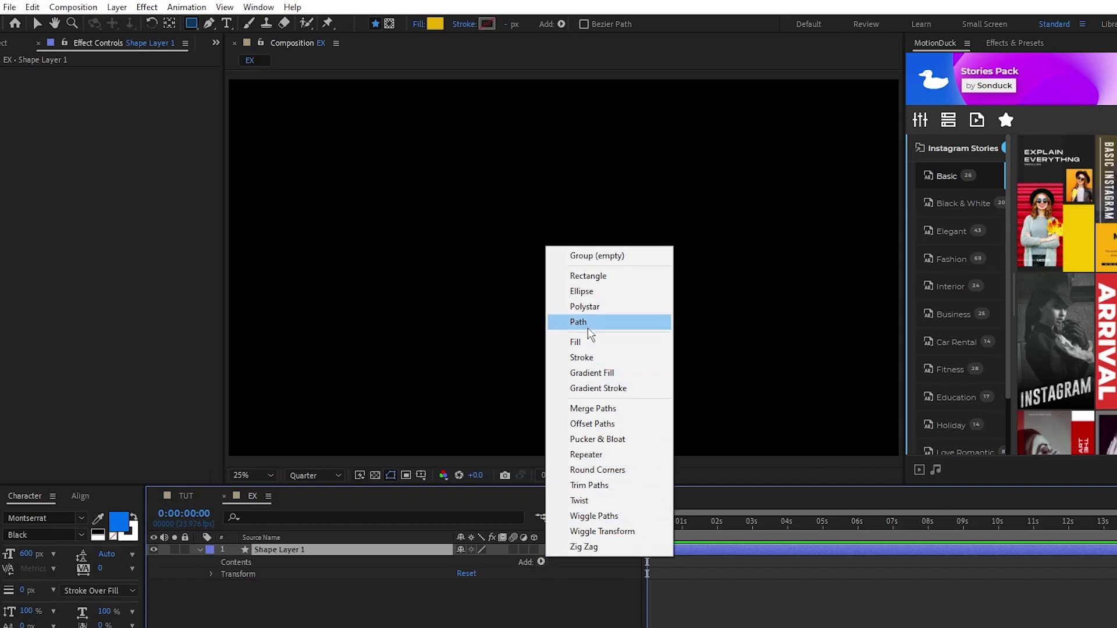
{"action": "left_click", "coordinate": [605, 323]}
- Paste the copied blob outline into the Path property of the shape layer's Path 1
{"action": "left_click", "coordinate": [223, 575]}
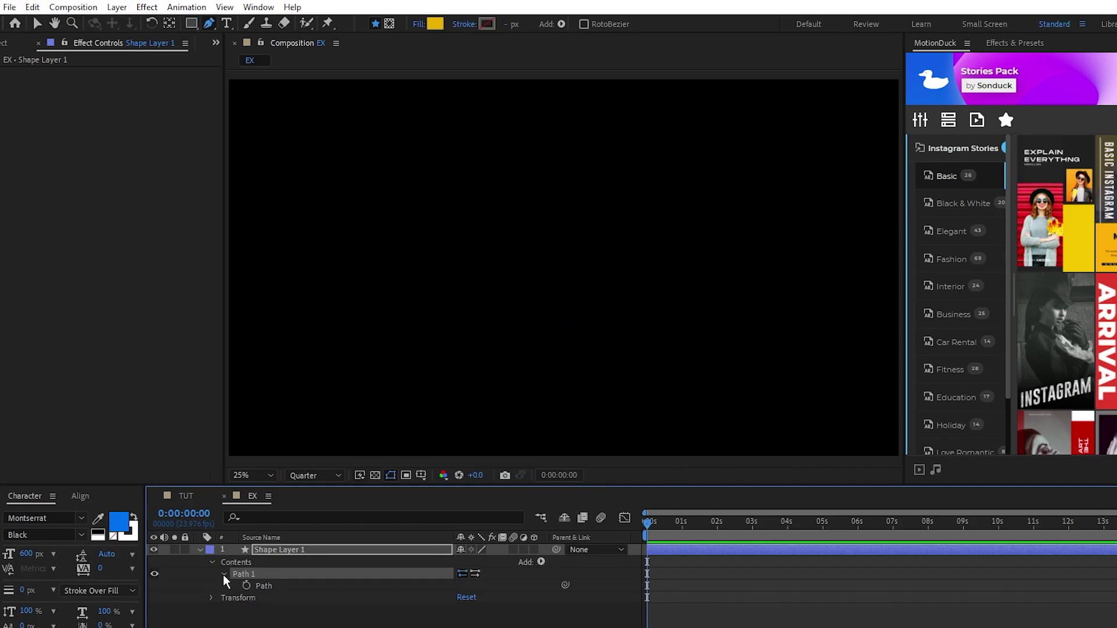
{"action": "left_click", "coordinate": [281, 585]}
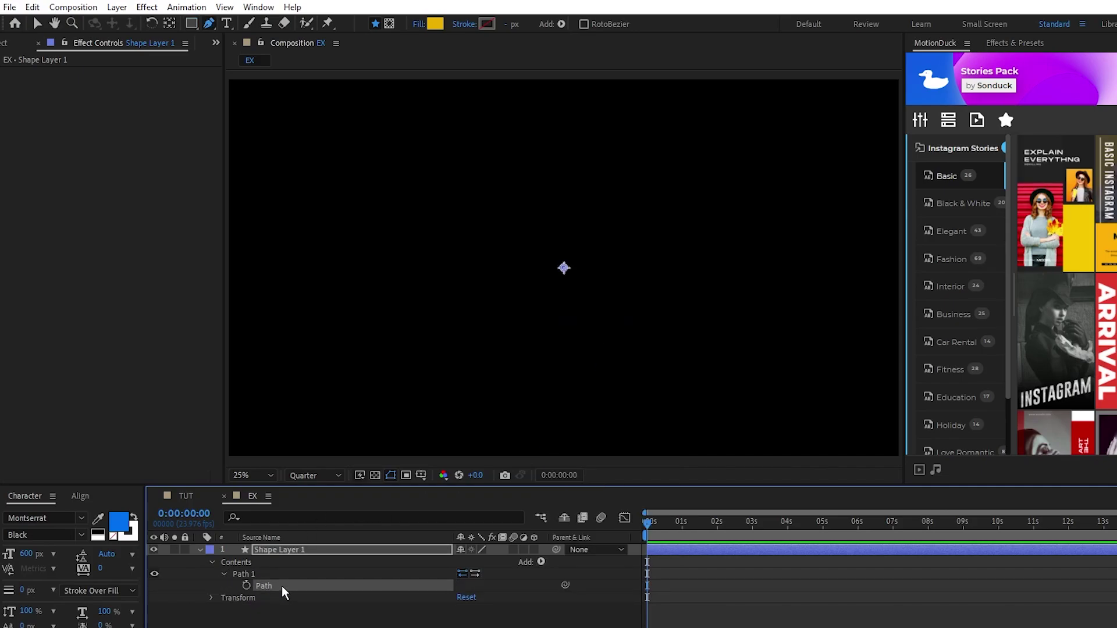
{"action": "key", "text": "ctrl+v"}
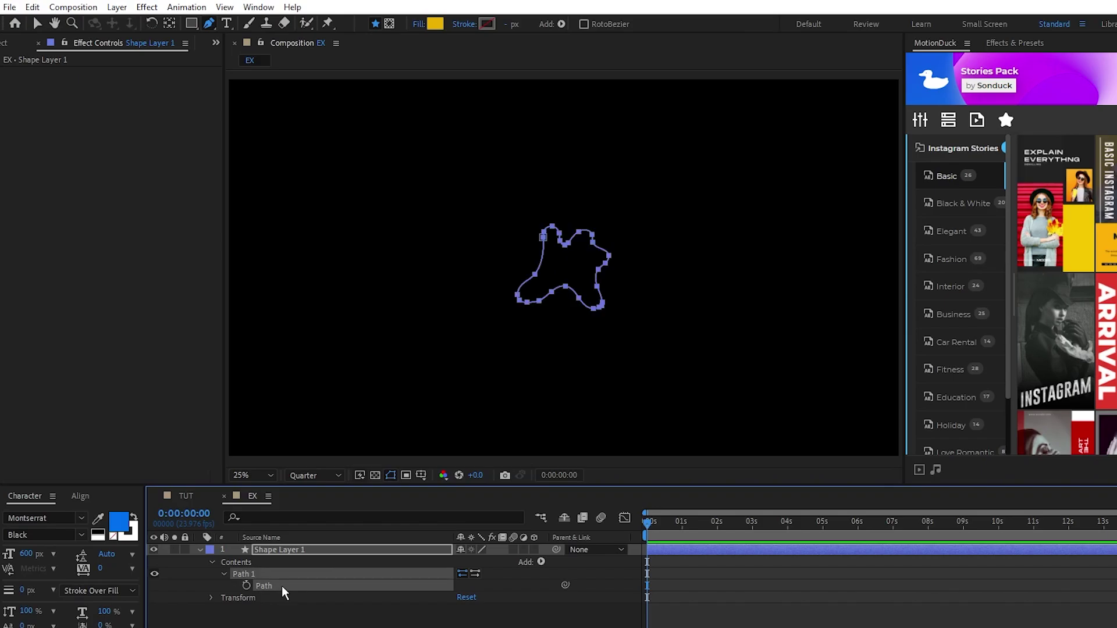
{"action": "left_click", "coordinate": [504, 585]}
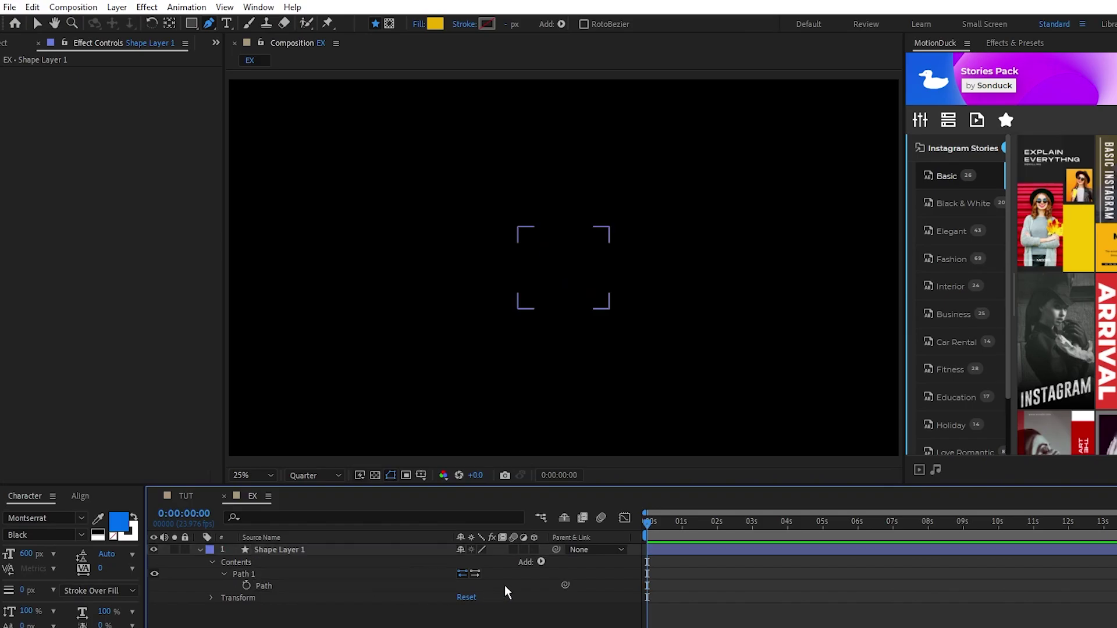
- Add a gradient fill to the shape layer's contents and expand its properties
{"action": "left_click", "coordinate": [540, 561]}
{"action": "left_click", "coordinate": [588, 374]}
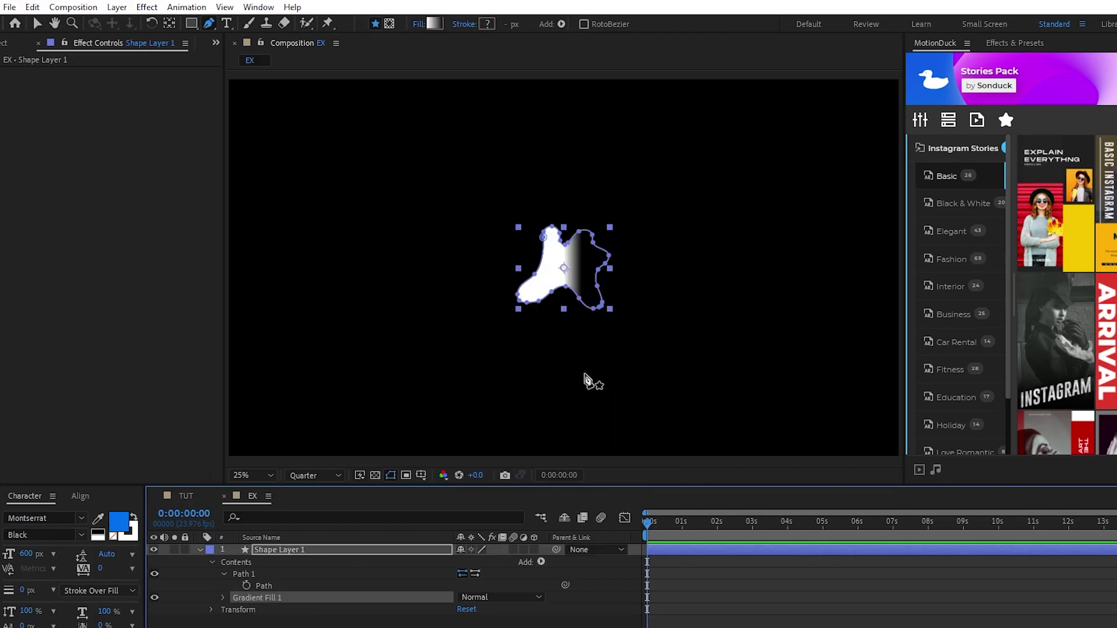
{"action": "left_click", "coordinate": [224, 534]}
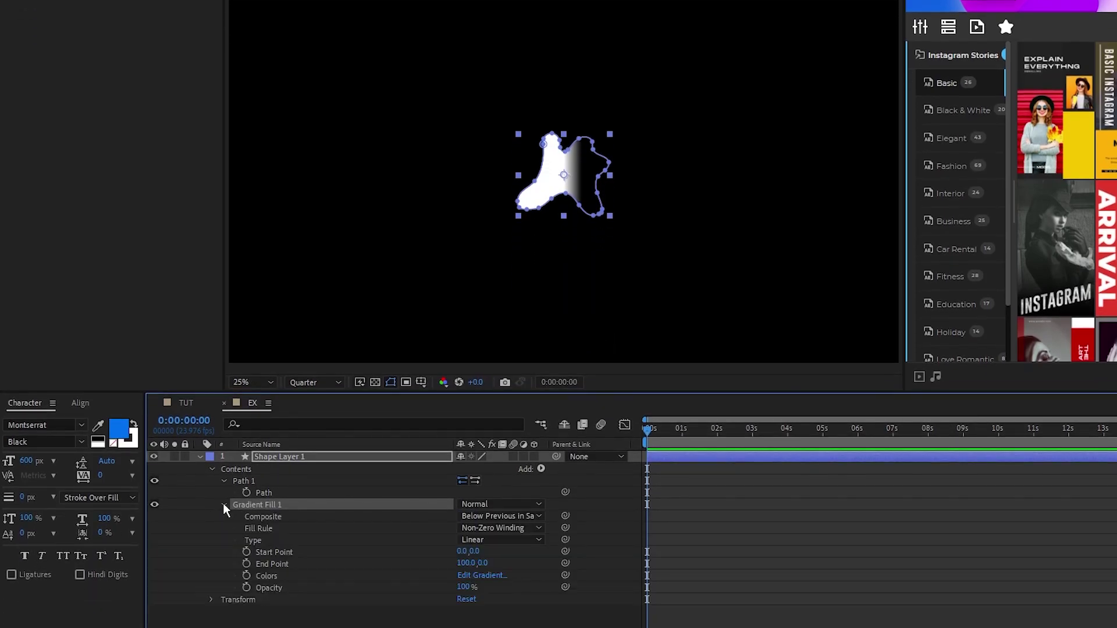
- Edit the gradient fill's colors, adding two intermediate color stops at about 21% and 74%
{"action": "left_click", "coordinate": [479, 576]}
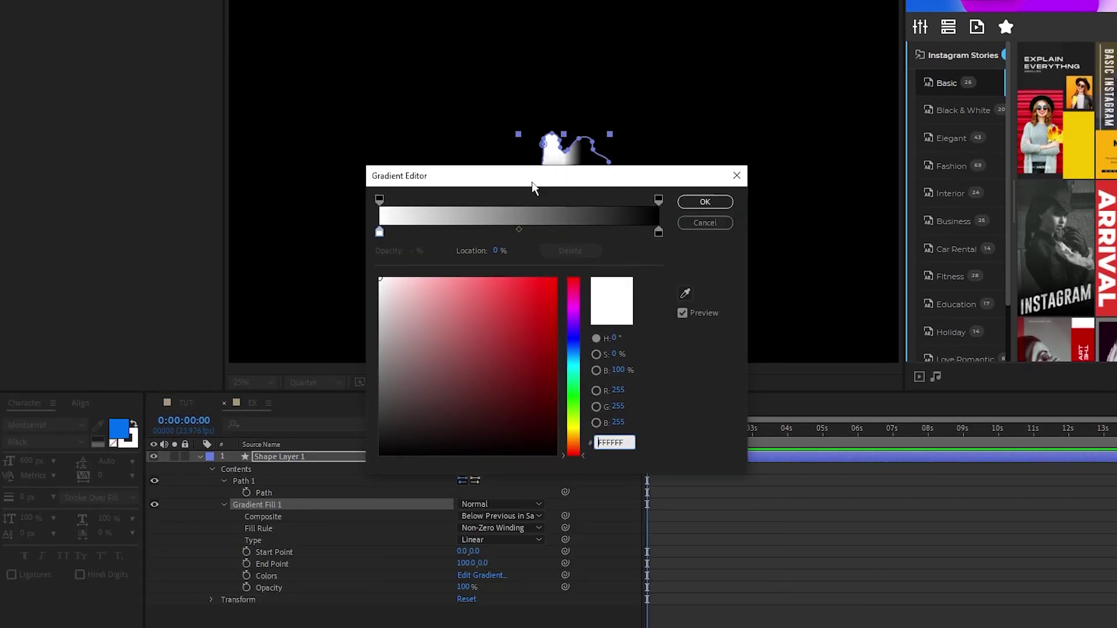
{"action": "left_click", "coordinate": [582, 227]}
{"action": "left_click", "coordinate": [433, 227]}
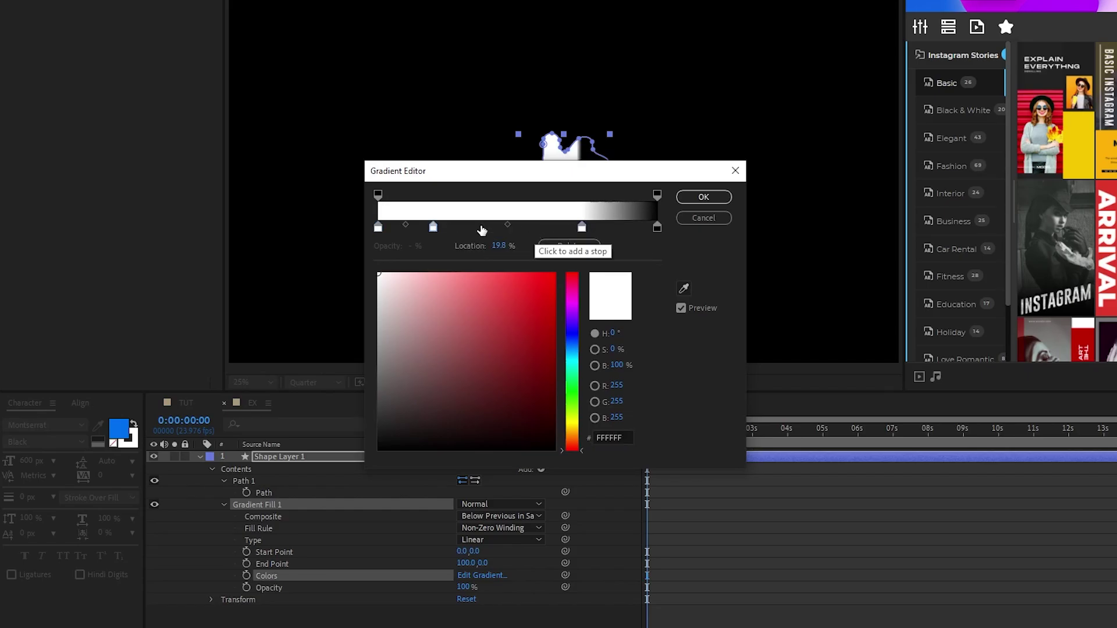
{"action": "left_click_drag", "start_coordinate": [433, 228], "coordinate": [437, 228]}
{"action": "left_click_drag", "start_coordinate": [581, 229], "coordinate": [584, 230]}
- Sample cyan for the gradient's first color stop and deep blue for the second stop
{"action": "left_click", "coordinate": [377, 228]}
{"action": "left_click", "coordinate": [684, 291]}
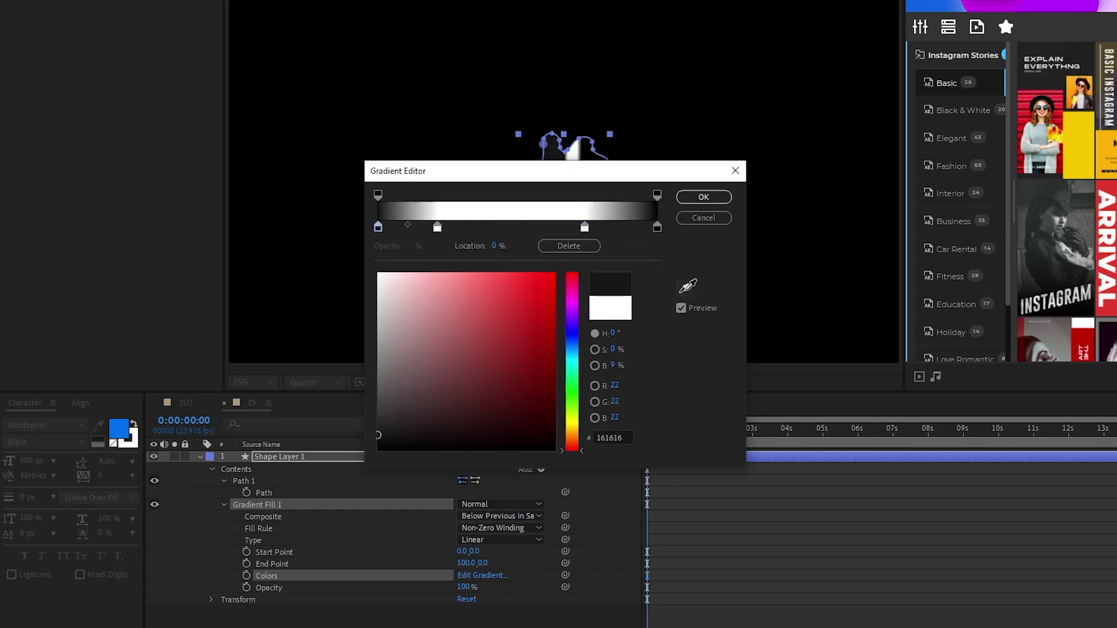
{"action": "left_click", "coordinate": [441, 626]}
{"action": "left_click", "coordinate": [438, 230]}
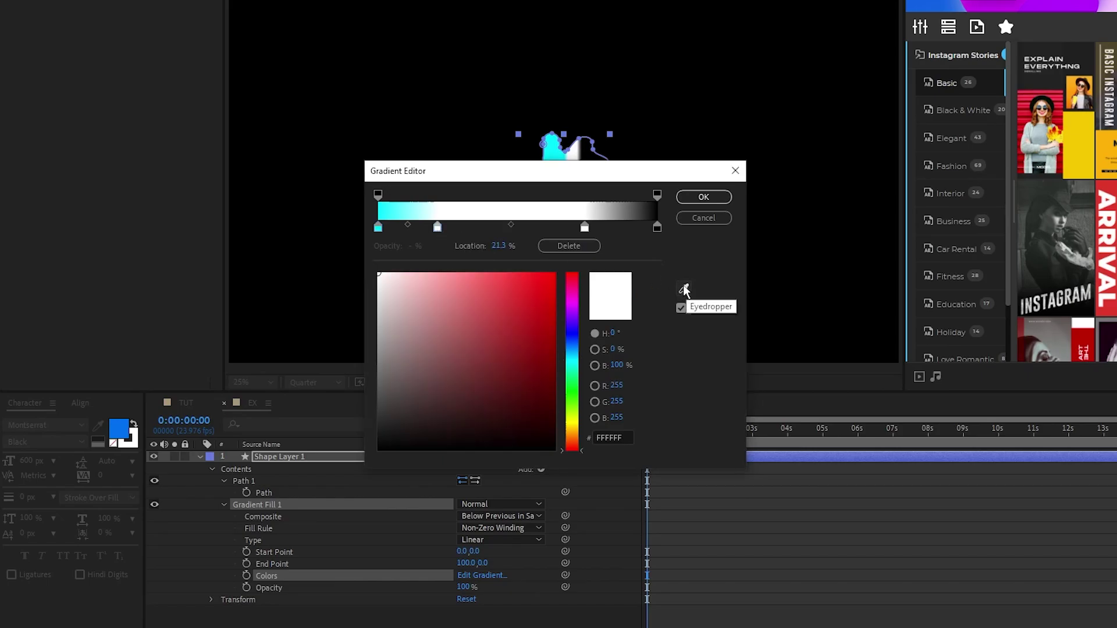
{"action": "left_click", "coordinate": [684, 289]}
{"action": "left_click", "coordinate": [437, 625]}
- Sample purple for the gradient's third color stop, set the last stop to white, and accept the gradient
{"action": "left_click", "coordinate": [584, 229]}
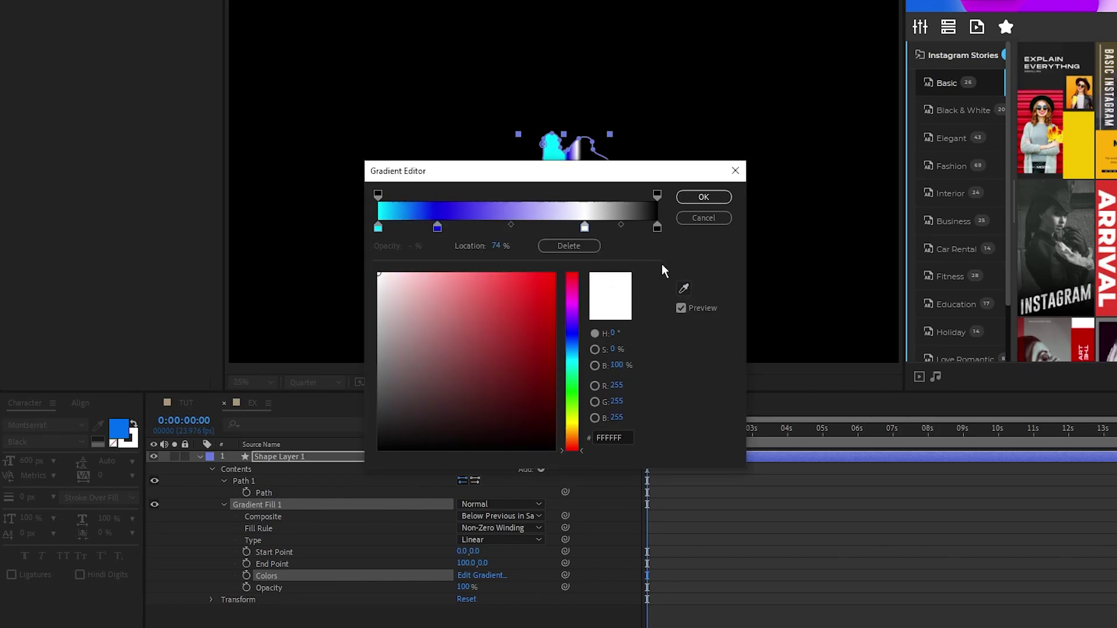
{"action": "left_click", "coordinate": [684, 289]}
{"action": "left_click", "coordinate": [440, 626]}
{"action": "left_click", "coordinate": [656, 226]}
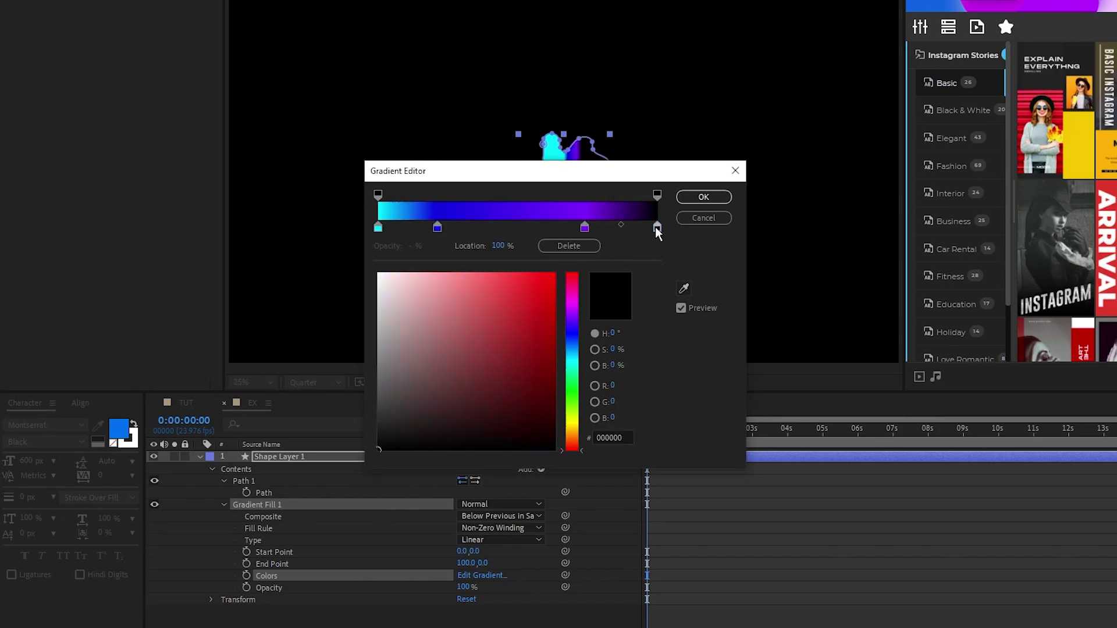
{"action": "left_click_drag", "start_coordinate": [385, 307], "coordinate": [374, 272]}
{"action": "left_click", "coordinate": [717, 198]}
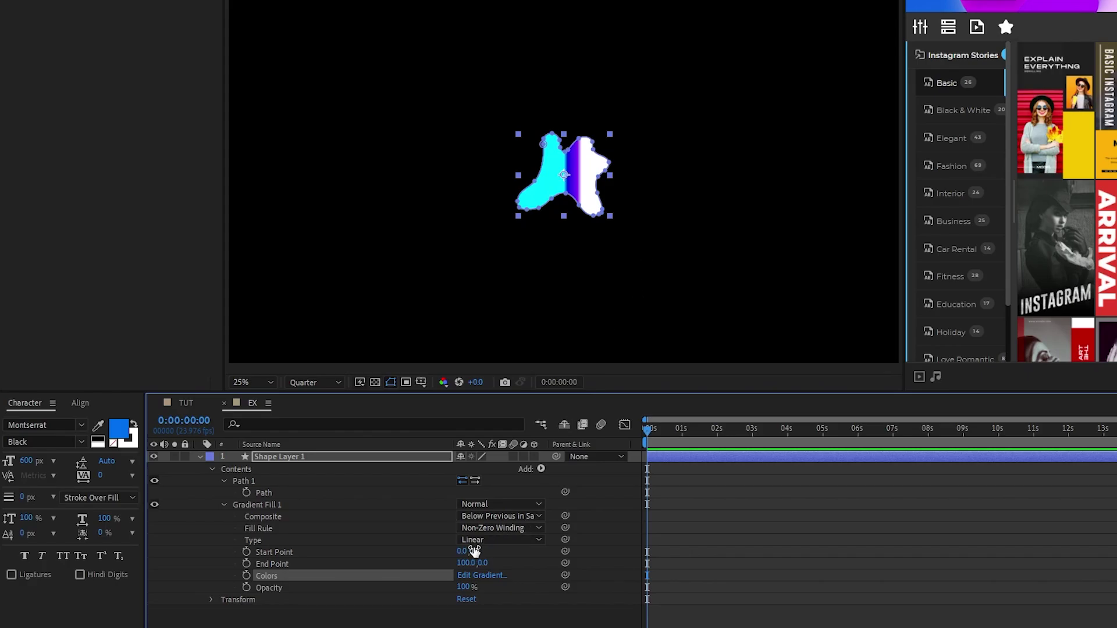
- Move the gradient fill's start and end points apart horizontally until the colors spread across the whole blob
{"action": "left_click_drag", "start_coordinate": [465, 557], "coordinate": [315, 563]}
{"action": "mouse_move", "coordinate": [465, 563]}
{"action": "left_mouse_down"}
{"action": "mouse_move", "coordinate": [610, 587]}
{"action": "mouse_move", "coordinate": [446, 553]}
{"action": "mouse_move", "coordinate": [479, 563]}
{"action": "left_mouse_up"}
{"action": "left_click", "coordinate": [511, 571]}
{"action": "left_click", "coordinate": [533, 565]}
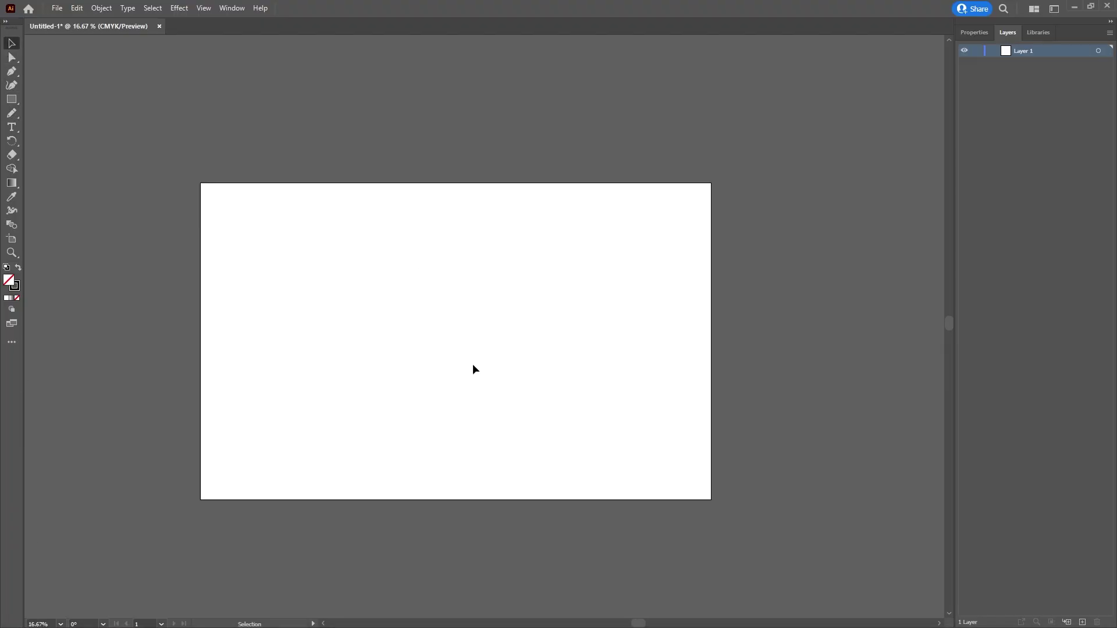
- Switch to Illustrator and draw a looping freehand path with the Pencil tool, from lower left to upper right beyond the artboard
{"action": "left_click", "coordinate": [11, 113]}
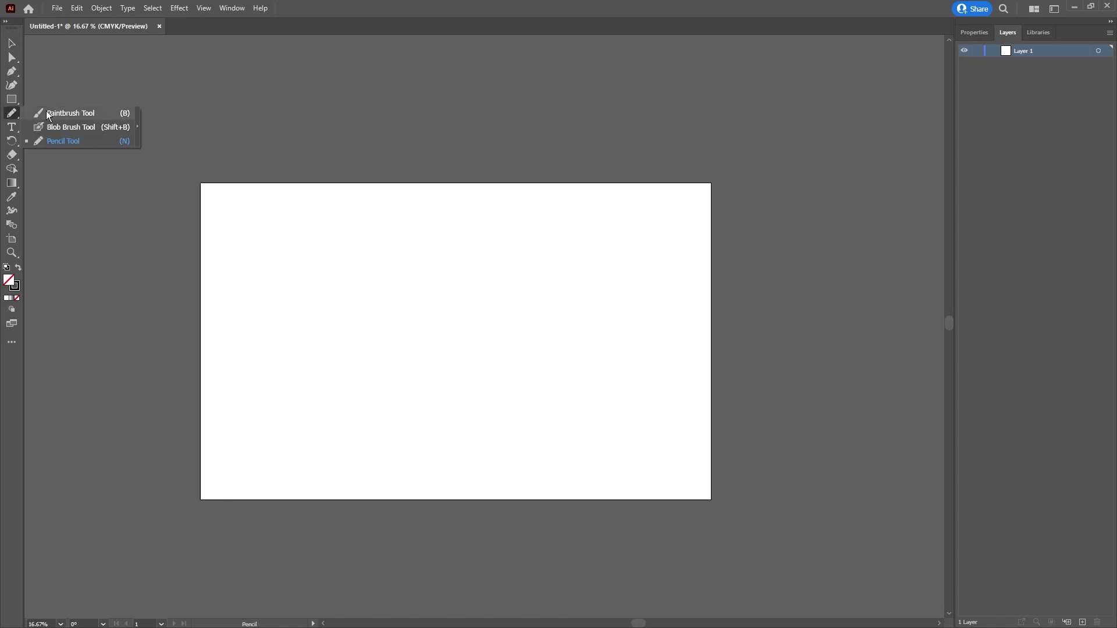
{"action": "left_click", "coordinate": [53, 140]}
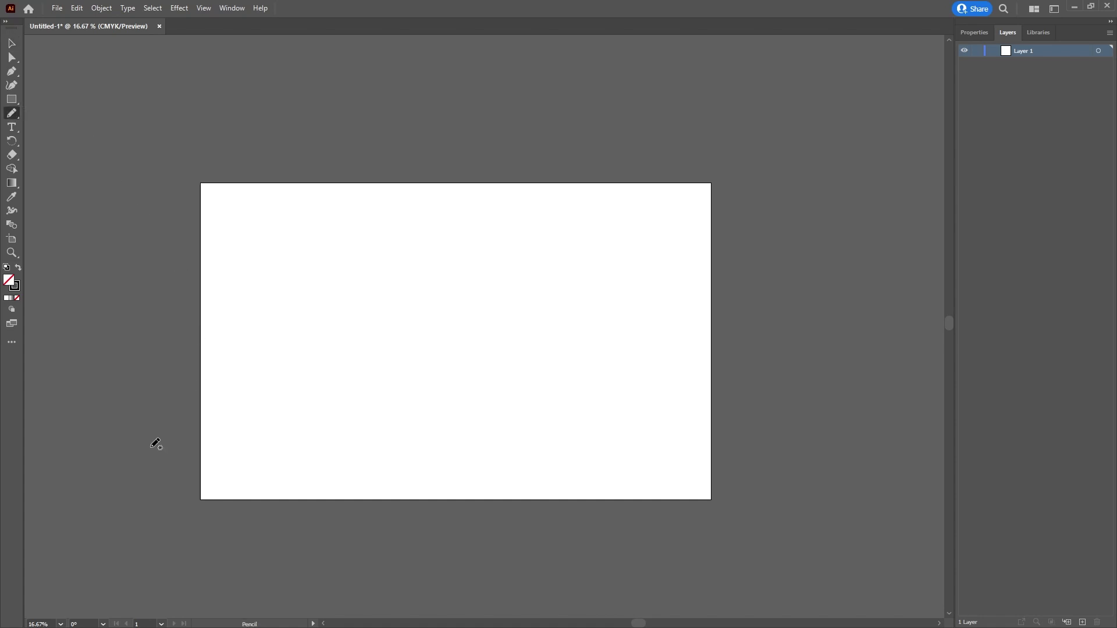
{"action": "mouse_move", "coordinate": [150, 447]}
{"action": "left_mouse_down"}
{"action": "mouse_move", "coordinate": [266, 416]}
{"action": "mouse_move", "coordinate": [340, 341]}
{"action": "mouse_move", "coordinate": [319, 264]}
{"action": "mouse_move", "coordinate": [272, 271]}
{"action": "mouse_move", "coordinate": [265, 343]}
{"action": "mouse_move", "coordinate": [319, 402]}
{"action": "mouse_move", "coordinate": [428, 394]}
{"action": "mouse_move", "coordinate": [450, 302]}
{"action": "mouse_move", "coordinate": [487, 229]}
{"action": "mouse_move", "coordinate": [564, 235]}
{"action": "mouse_move", "coordinate": [625, 336]}
{"action": "mouse_move", "coordinate": [564, 405]}
{"action": "mouse_move", "coordinate": [536, 325]}
{"action": "mouse_move", "coordinate": [628, 271]}
{"action": "mouse_move", "coordinate": [764, 252]}
{"action": "mouse_move", "coordinate": [858, 182]}
{"action": "left_mouse_up"}
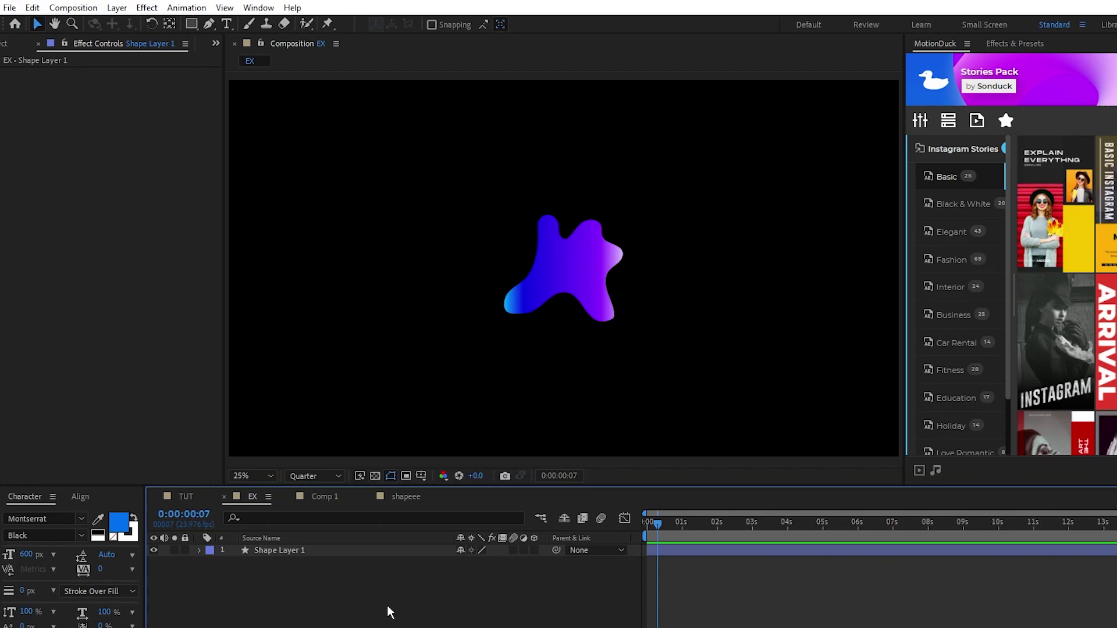
- Switch to After Effects and paste the copied looping path into Shape Layer 1's Position property as a motion path
{"action": "left_click", "coordinate": [268, 550]}
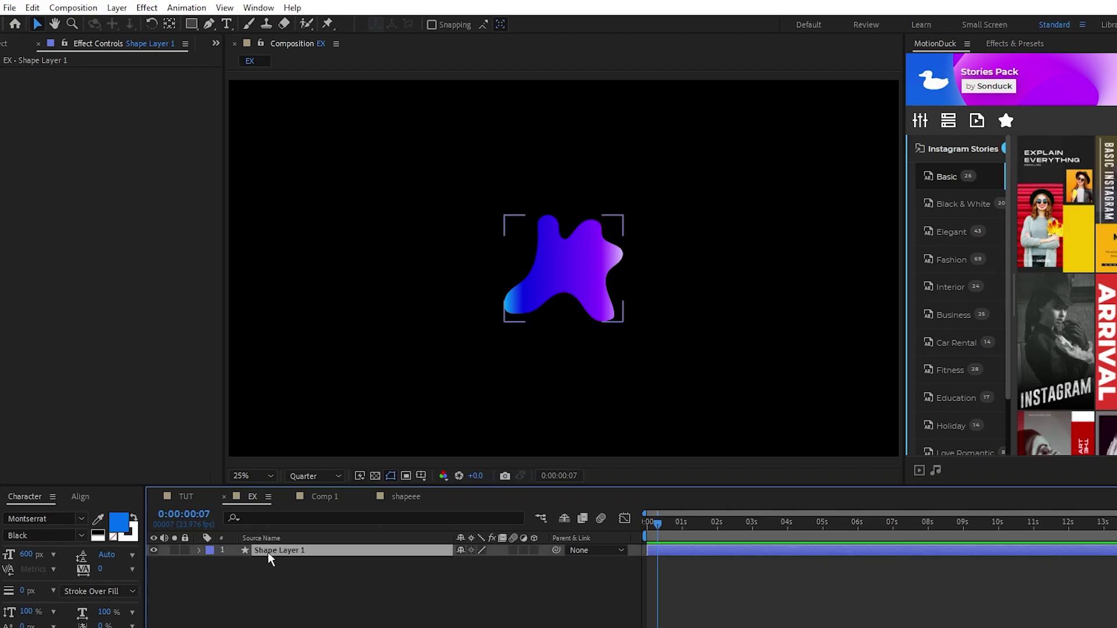
{"action": "key", "text": "p"}
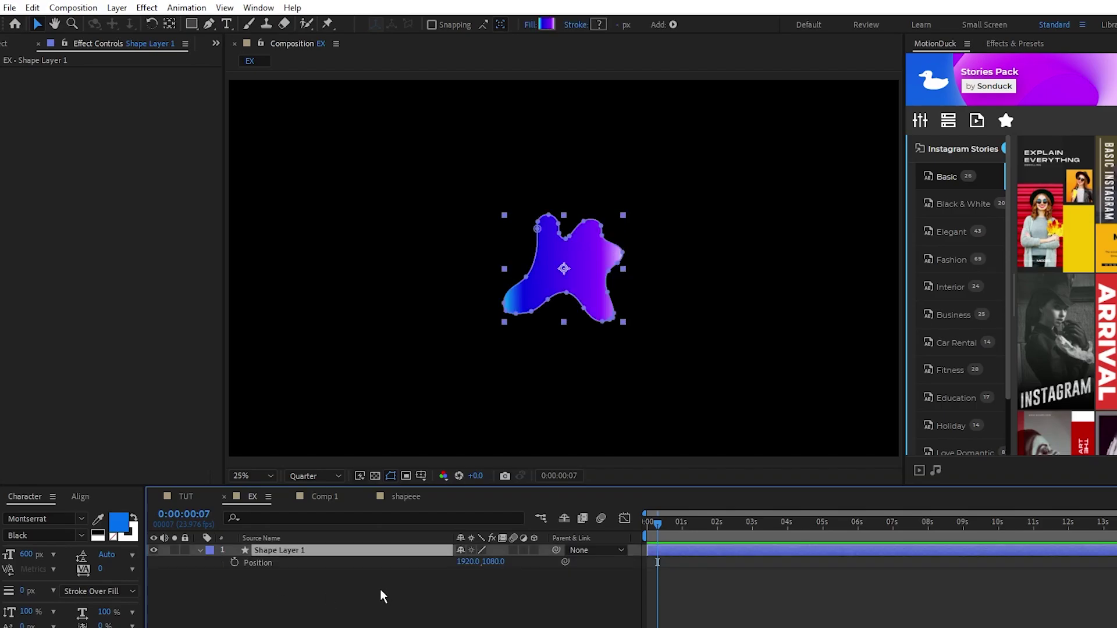
{"action": "left_click", "coordinate": [259, 563]}
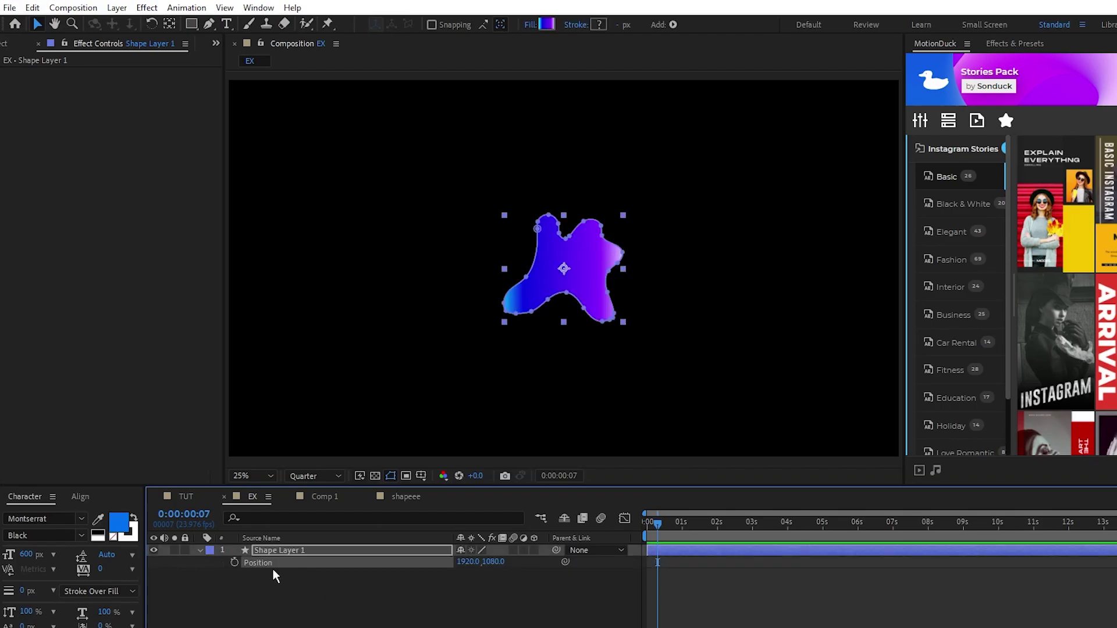
{"action": "key", "text": "ctrl+v"}
{"action": "key", "text": "comma"}
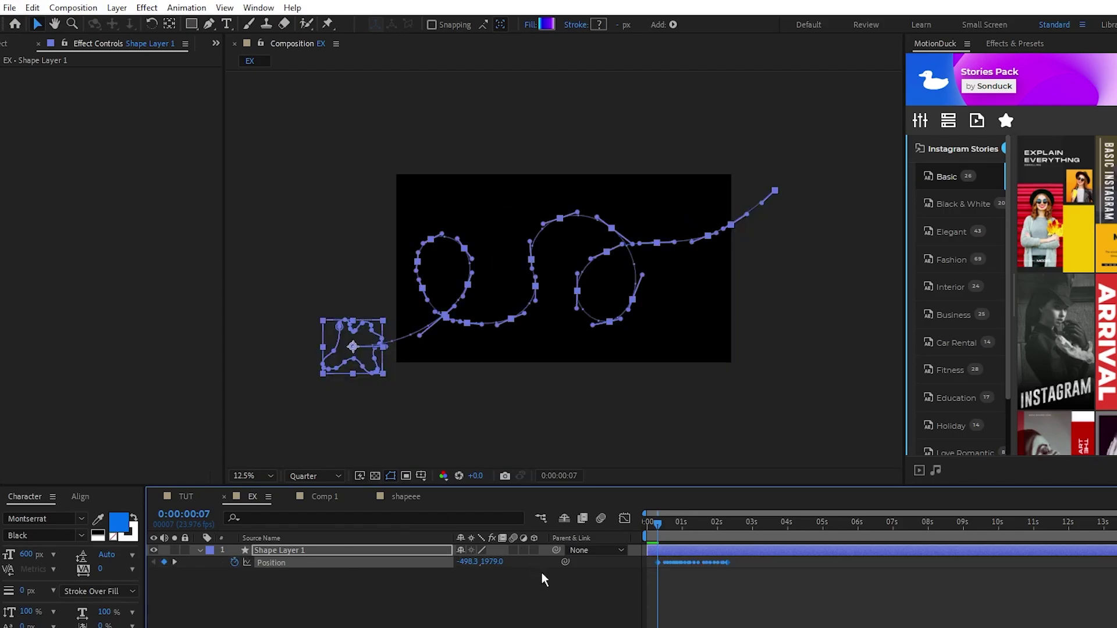
- Shift the Position keyframes to the start of the composition and stretch them so the last one falls at 4 seconds
{"action": "left_click", "coordinate": [542, 572]}
{"action": "key", "text": "equal"}
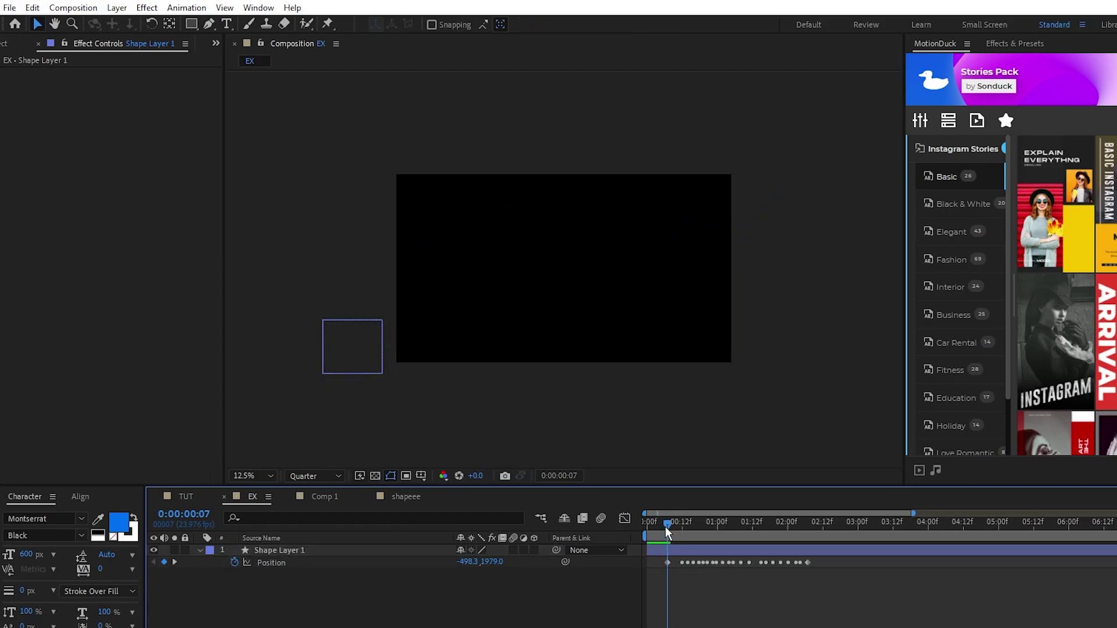
{"action": "left_click_drag", "start_coordinate": [666, 528], "coordinate": [809, 544]}
{"action": "left_click", "coordinate": [652, 562]}
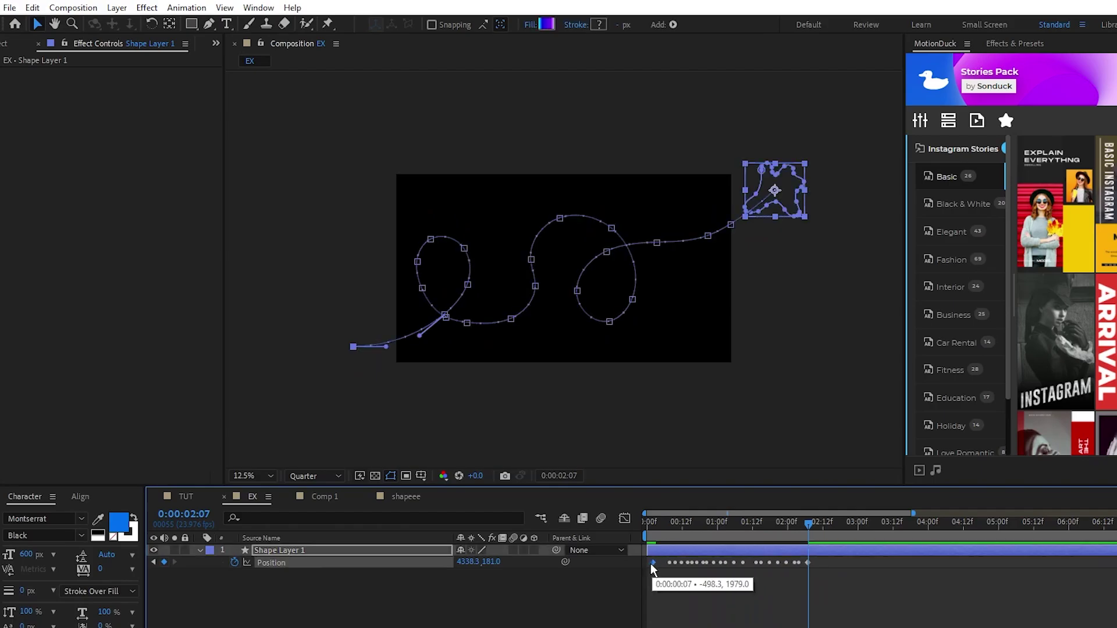
{"action": "left_click_drag", "start_coordinate": [673, 522], "coordinate": [929, 567]}
{"action": "left_click", "coordinate": [812, 568]}
{"action": "left_click", "coordinate": [822, 583]}
- Place the playhead at 0:00:03:07 and apply the Echo effect to Shape Layer 1
{"action": "left_click_drag", "start_coordinate": [923, 527], "coordinate": [878, 537]}
{"action": "left_click", "coordinate": [388, 551]}
{"action": "left_click", "coordinate": [146, 7]}
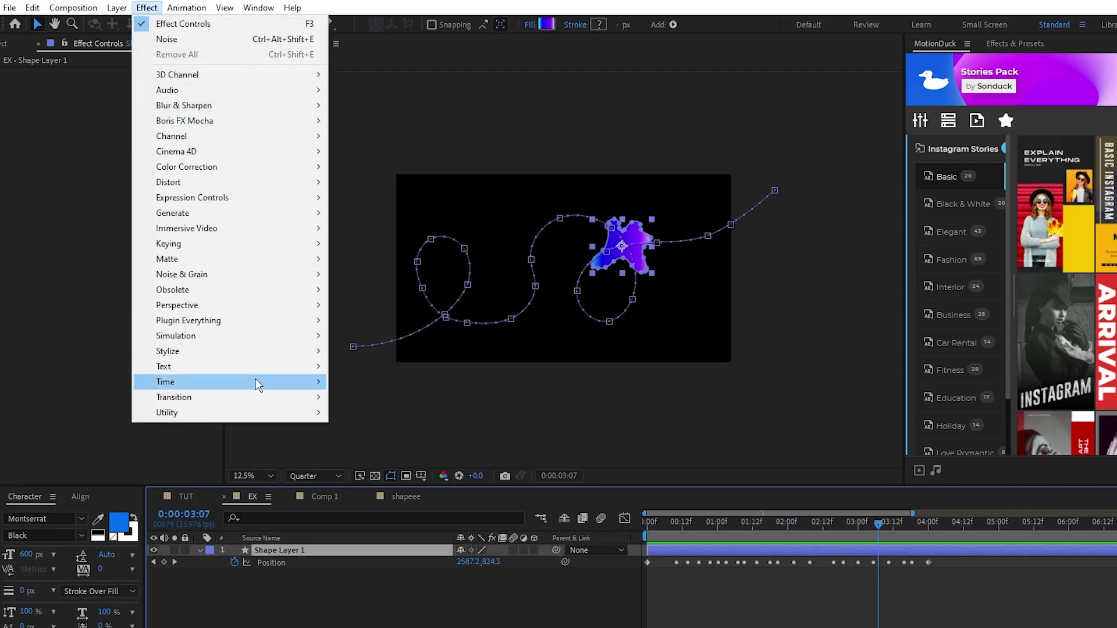
{"action": "mouse_move", "coordinate": [257, 381]}
{"action": "left_click", "coordinate": [379, 412]}
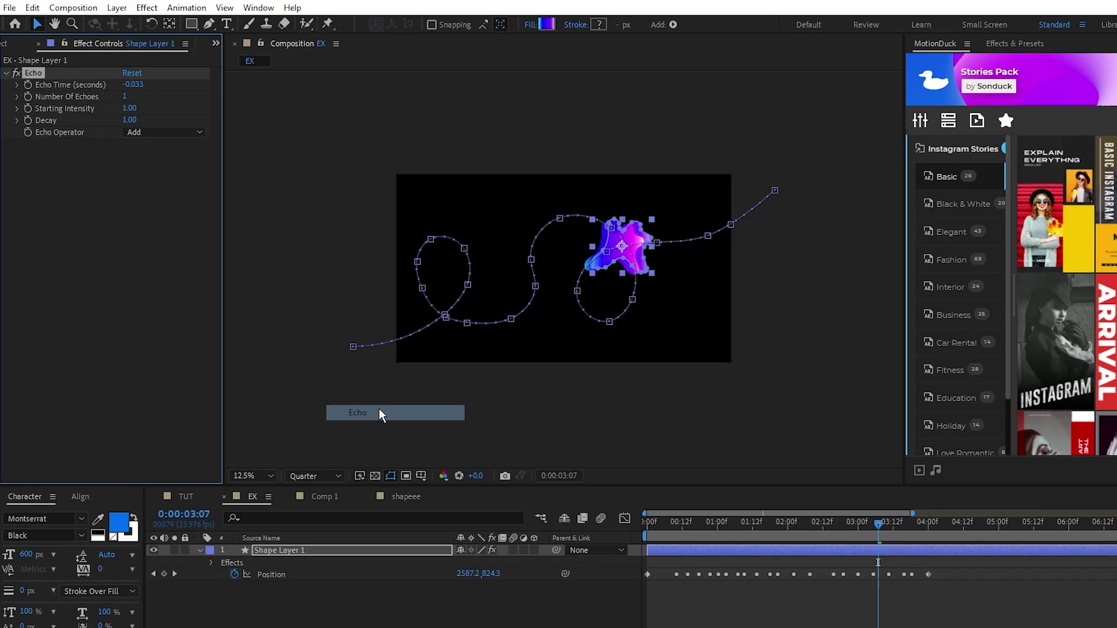
- Set the Echo effect to an echo time of -0.005 seconds, 850 echoes and the Composite In Back operator
{"action": "left_click", "coordinate": [131, 87]}
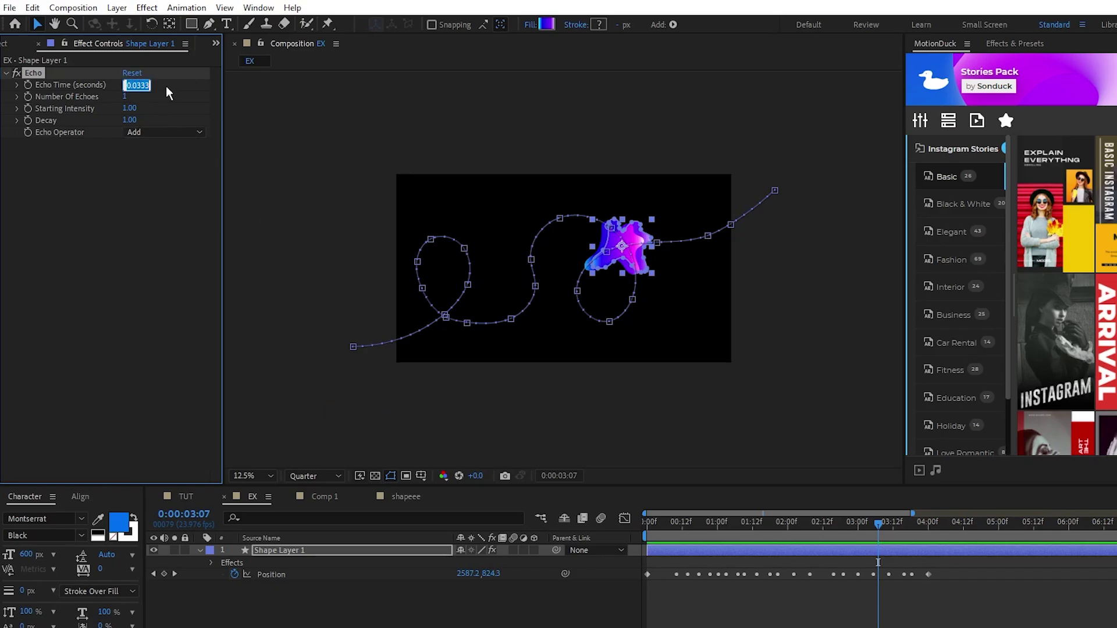
{"action": "type", "text": "-0.005"}
{"action": "key", "text": "Tab"}
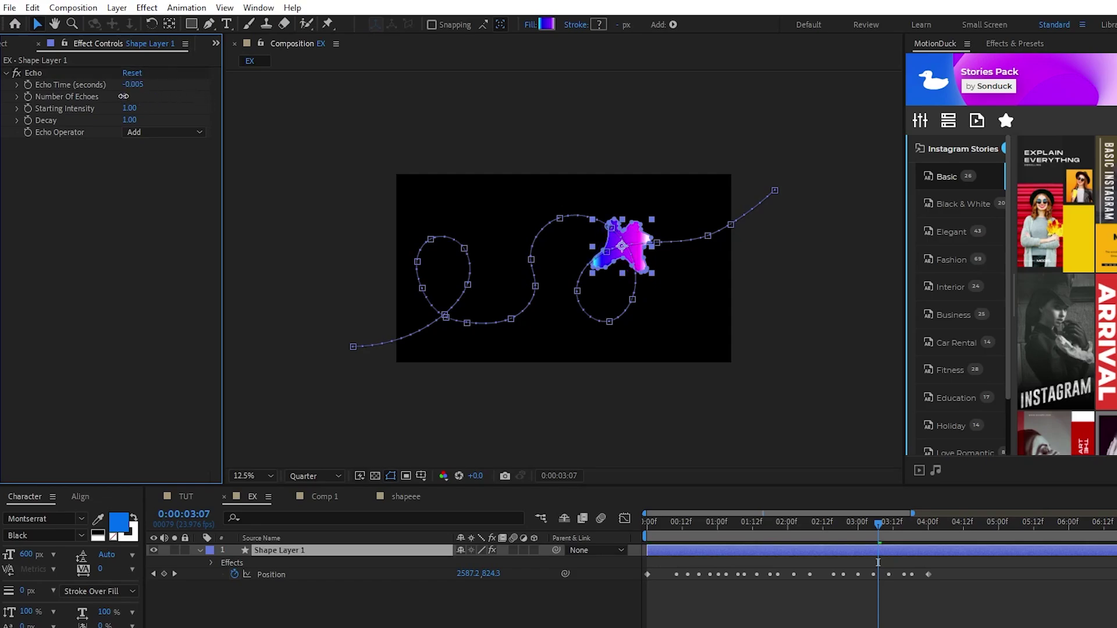
{"action": "type", "text": "850"}
{"action": "key", "text": "Return"}
{"action": "left_click", "coordinate": [165, 132]}
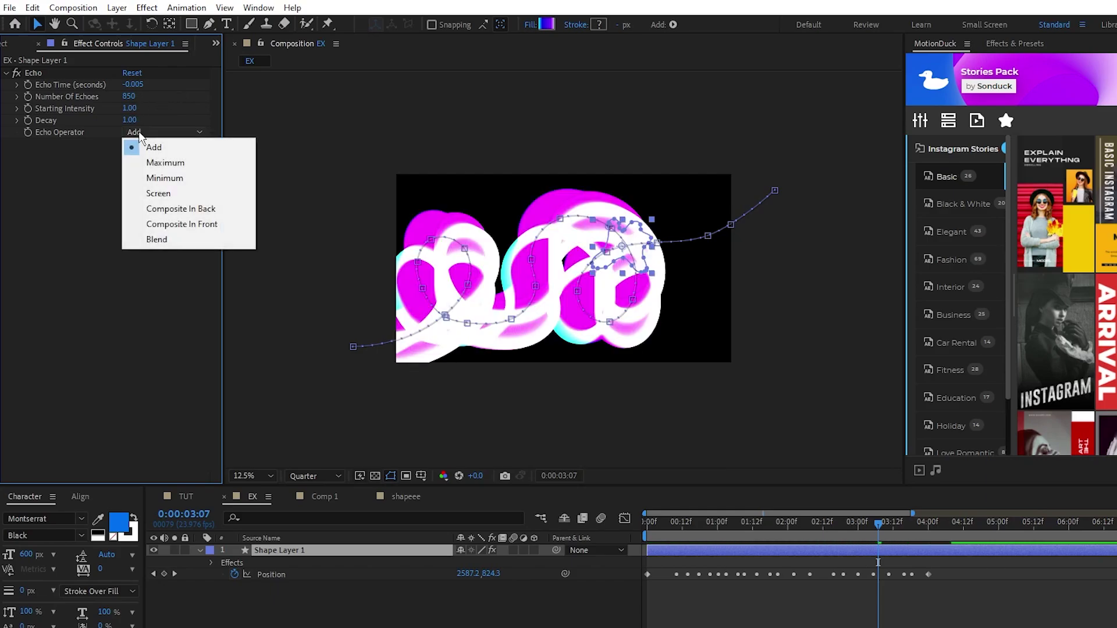
{"action": "left_click", "coordinate": [178, 210]}
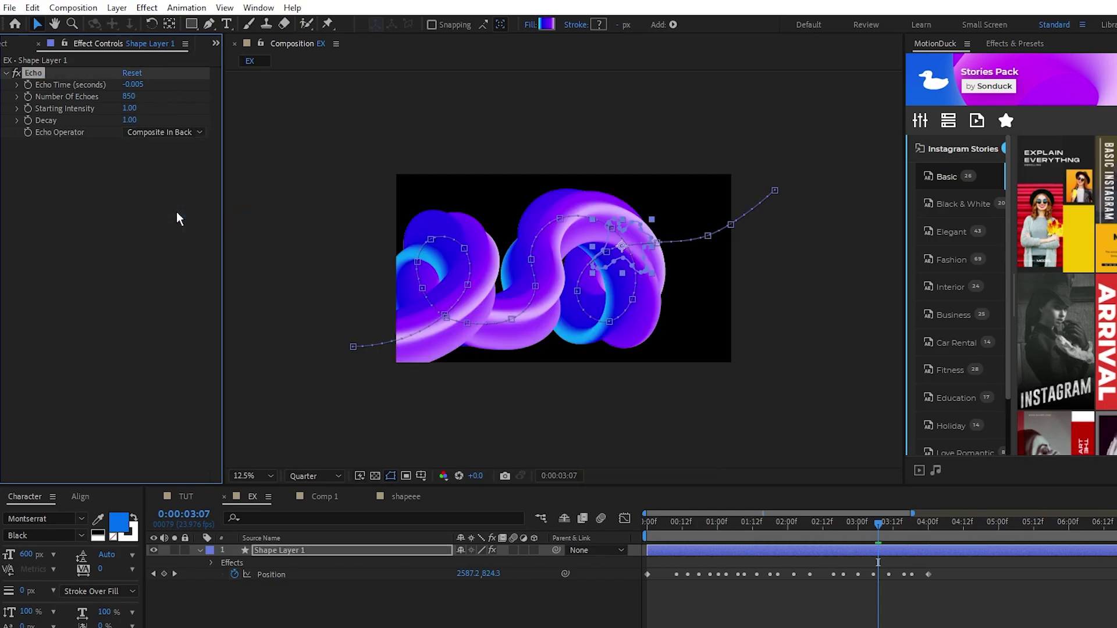
- Place the playhead at 0:00:04:00 and set Gradient Fill 1 of Shape Layer 1 to start point -321.0,0.0 and end point 318.0,0.0
{"action": "left_click_drag", "start_coordinate": [877, 523], "coordinate": [927, 534]}
{"action": "left_click", "coordinate": [798, 347]}
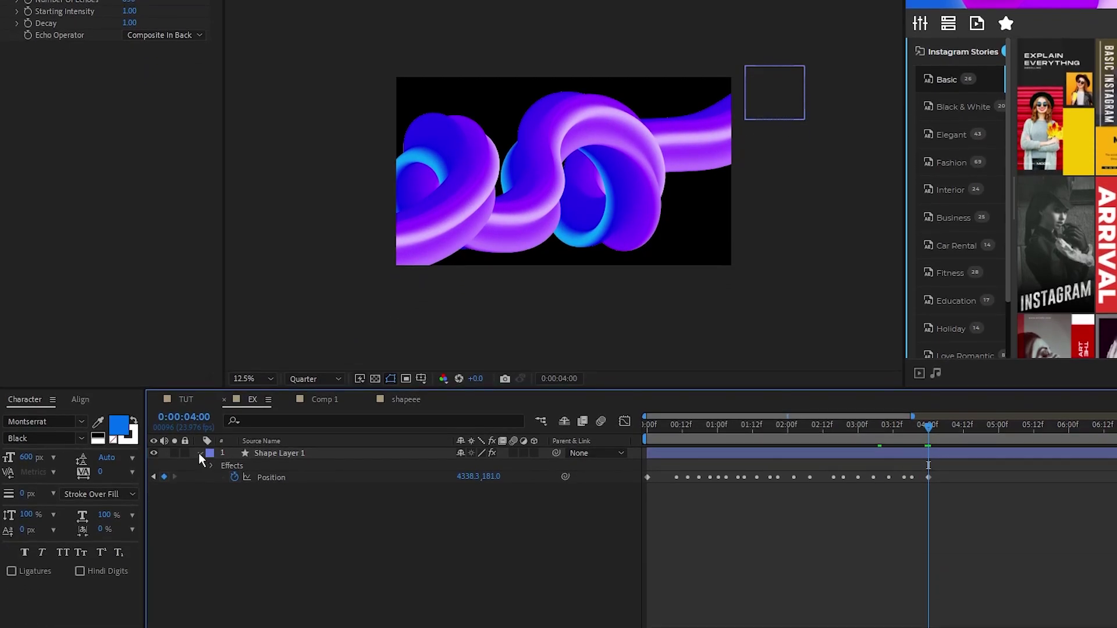
{"action": "double_click", "coordinate": [200, 550]}
{"action": "left_click", "coordinate": [211, 465]}
{"action": "left_click", "coordinate": [224, 489]}
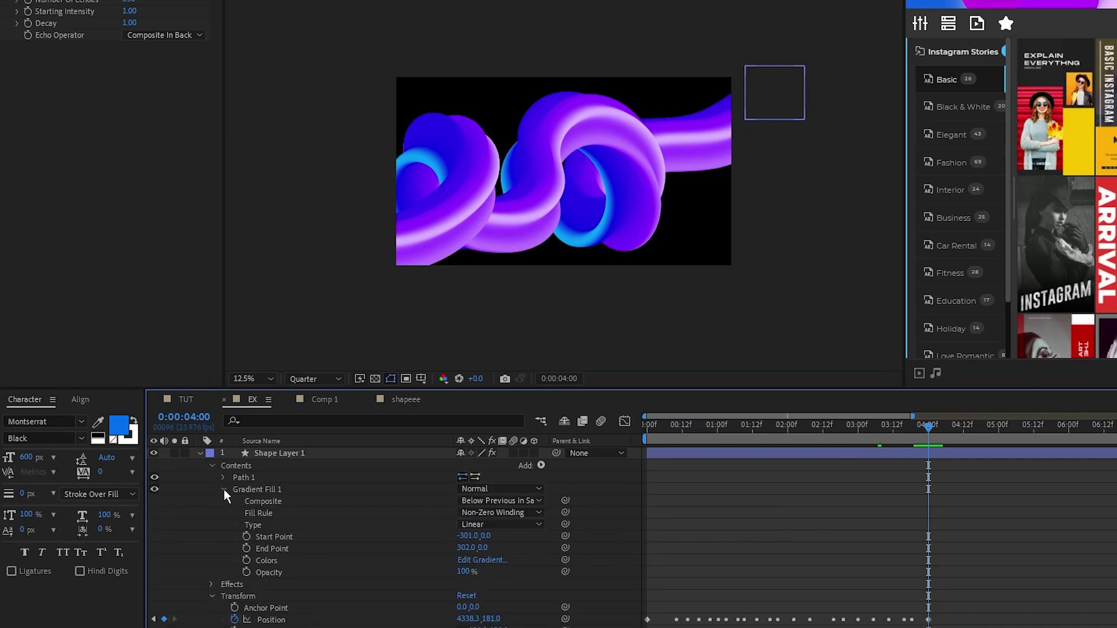
{"action": "left_click", "coordinate": [461, 536]}
{"action": "left_click_drag", "start_coordinate": [466, 548], "coordinate": [481, 549]}
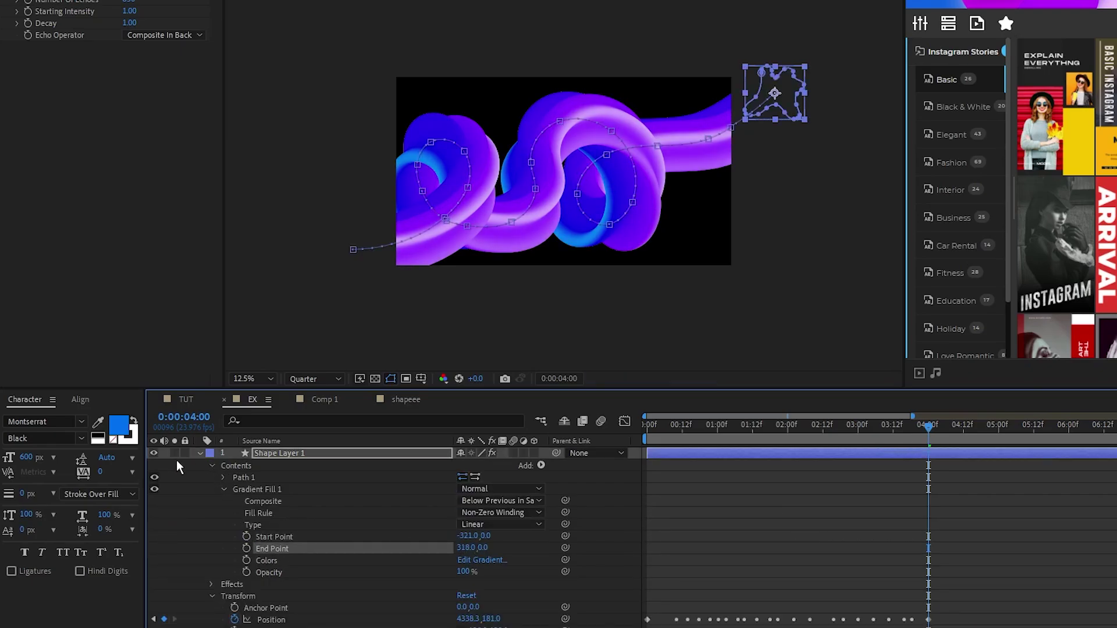
{"action": "left_click", "coordinate": [200, 453]}
{"action": "left_click", "coordinate": [384, 507]}
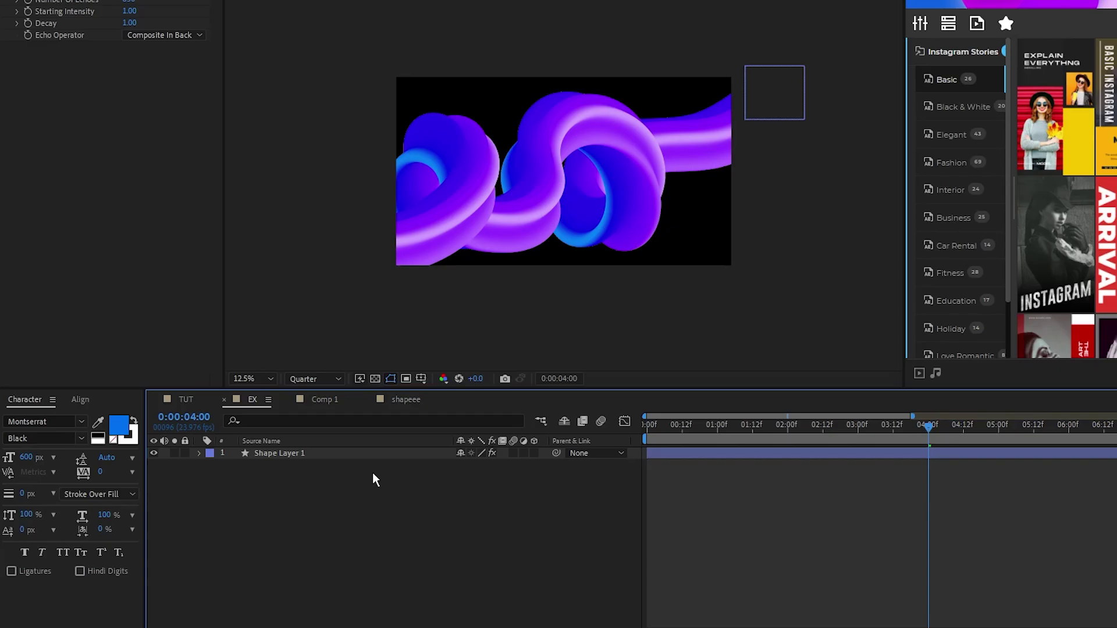
- Add the expression time*-50 to Shape Layer 1's Rotation and check the twisted trail with the playhead at 0:00:04:07
{"action": "left_click", "coordinate": [278, 452]}
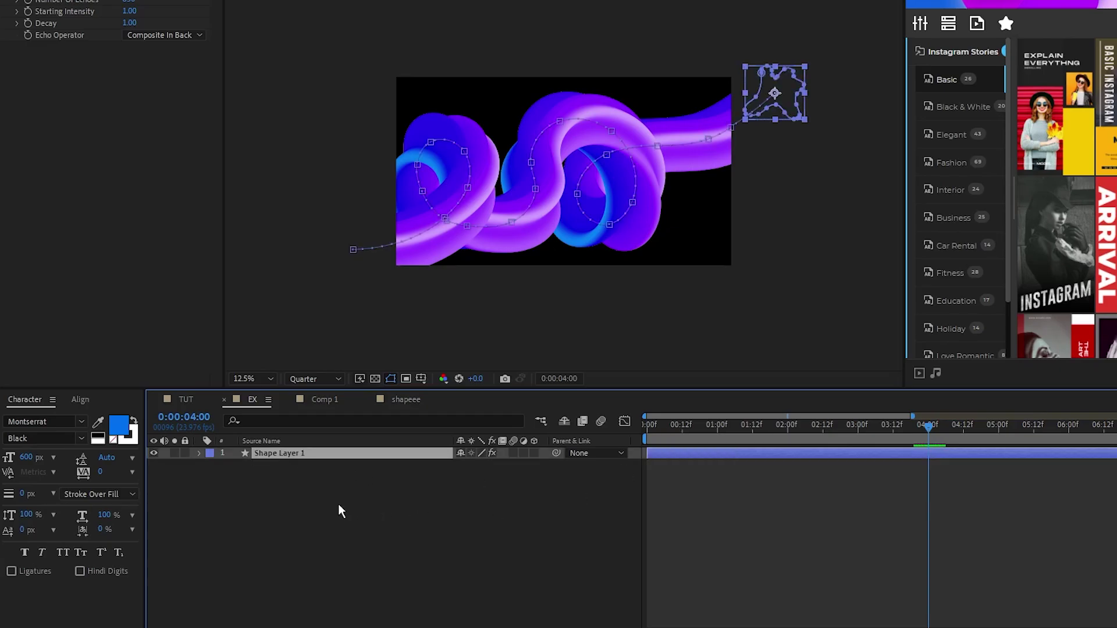
{"action": "key", "text": "r"}
{"action": "left_click", "coordinate": [234, 466], "text": "alt"}
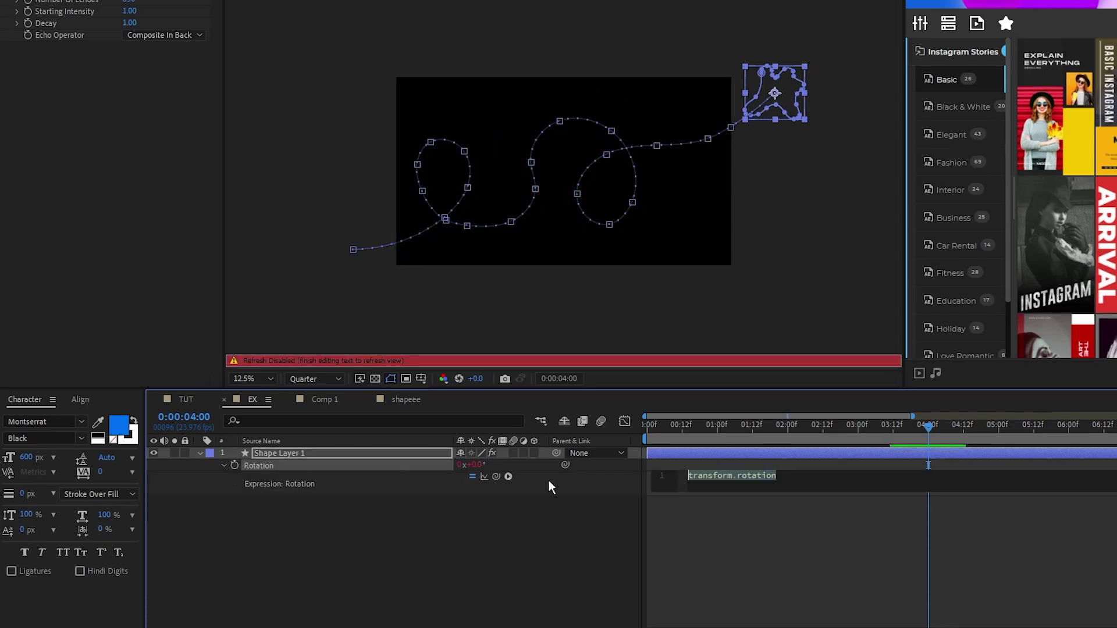
{"action": "type", "text": "tim"}
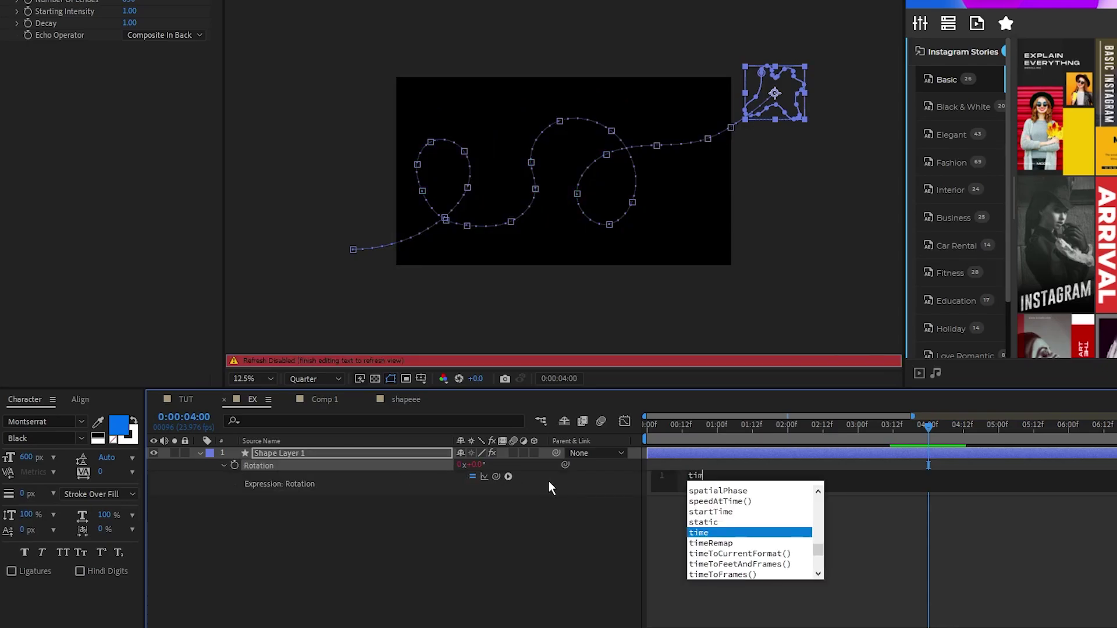
{"action": "type", "text": "e*-50"}
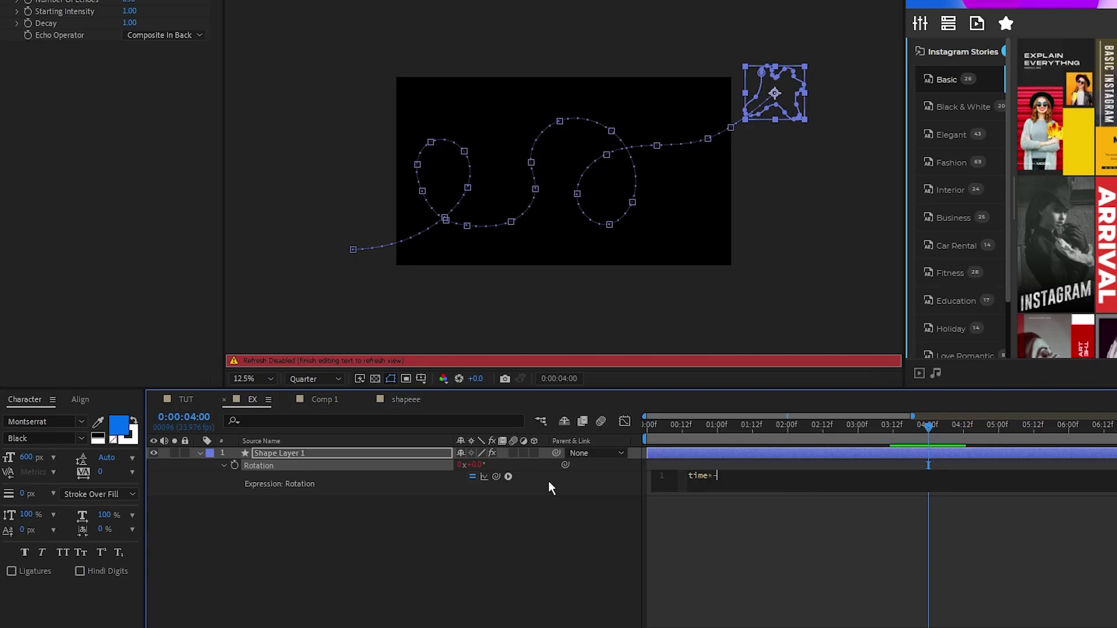
{"action": "left_click", "coordinate": [578, 509]}
{"action": "scroll", "coordinate": [554, 194], "scroll_direction": "up", "scroll_amount": 2}
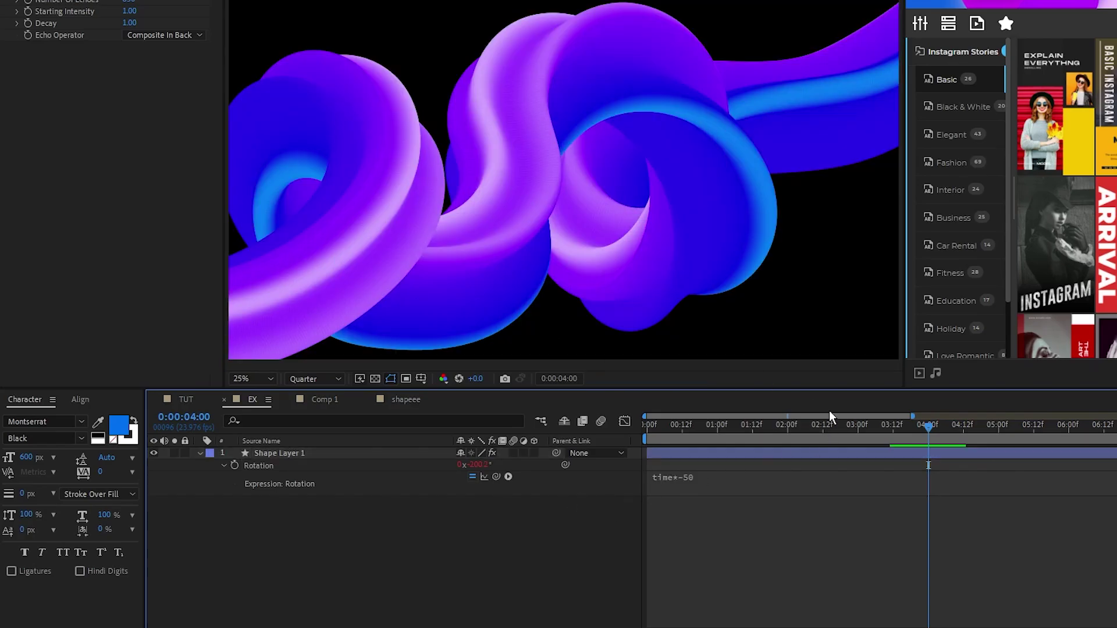
{"action": "left_click_drag", "start_coordinate": [848, 426], "coordinate": [949, 429]}
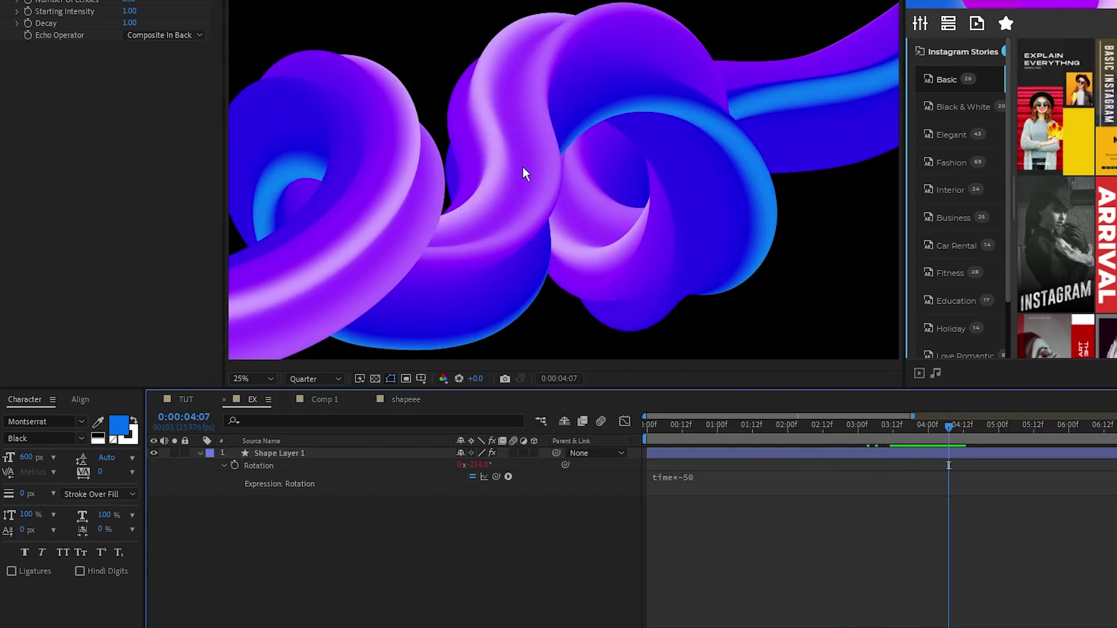
{"action": "scroll", "coordinate": [523, 164], "scroll_direction": "down", "scroll_amount": 2}
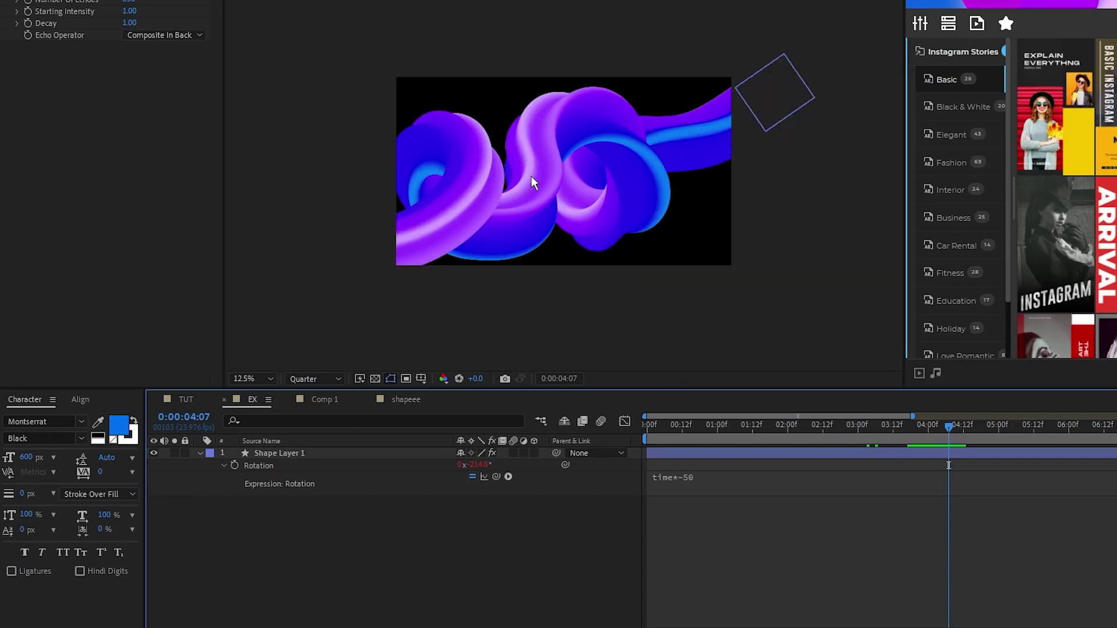
{"action": "left_click", "coordinate": [199, 454]}
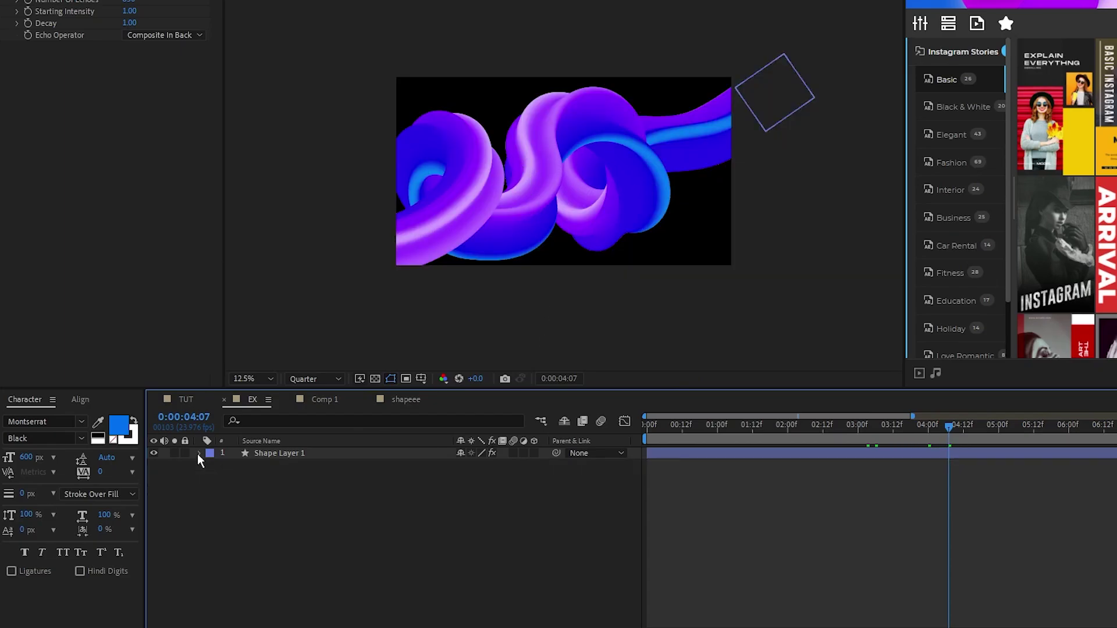
- Pre-compose Shape Layer 1 into a new composition named Shape, moving all attributes into it
{"action": "left_click", "coordinate": [291, 455]}
{"action": "right_click", "coordinate": [290, 455]}
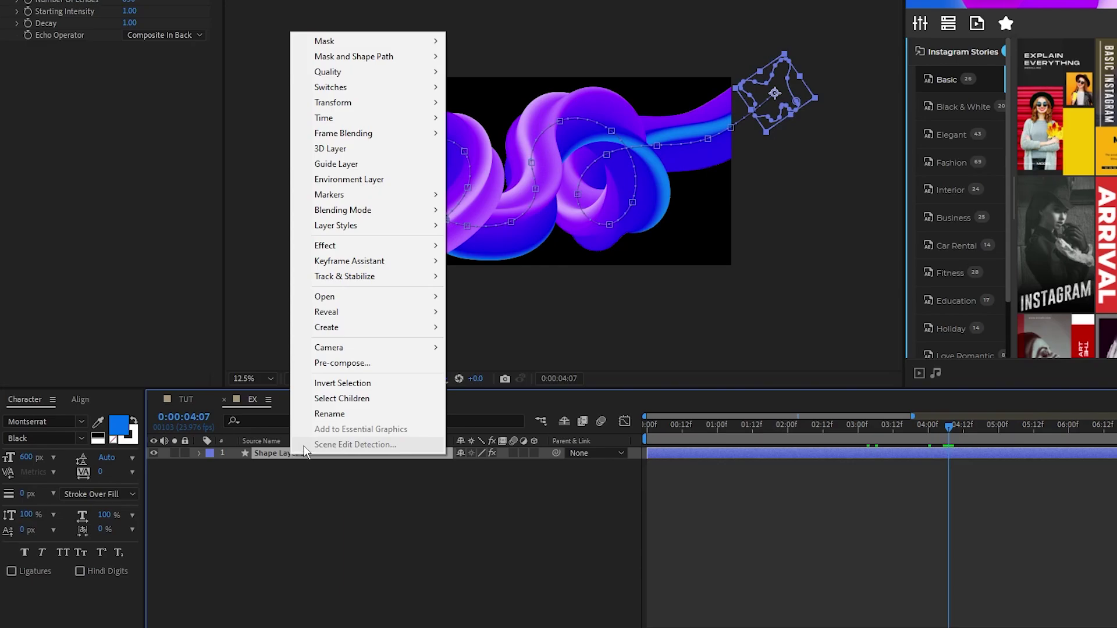
{"action": "left_click", "coordinate": [354, 362]}
{"action": "key", "text": "End"}
{"action": "key", "text": "BackSpace"}
{"action": "key", "text": "BackSpace"}
{"action": "key", "text": "BackSpace"}
{"action": "key", "text": "BackSpace"}
{"action": "key", "text": "BackSpace"}
{"action": "key", "text": "BackSpace"}
{"action": "key", "text": "BackSpace"}
{"action": "key", "text": "BackSpace"}
{"action": "key", "text": "BackSpace"}
{"action": "key", "text": "BackSpace"}
{"action": "key", "text": "BackSpace"}
{"action": "key", "text": "BackSpace"}
{"action": "key", "text": "BackSpace"}
{"action": "key", "text": "BackSpace"}
{"action": "key", "text": "BackSpace"}
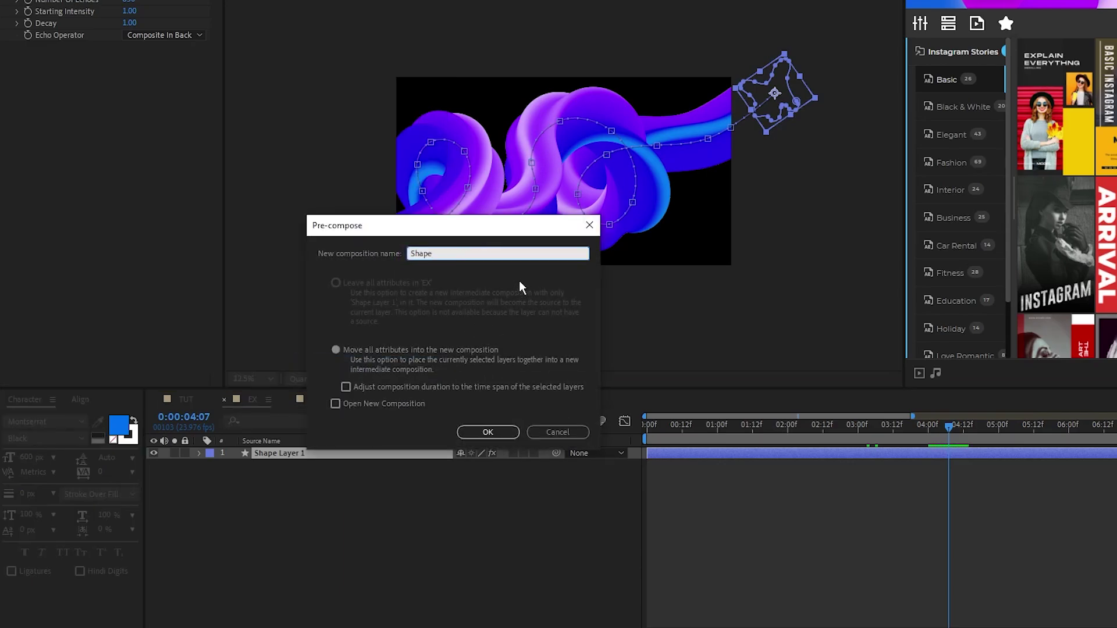
{"action": "left_click", "coordinate": [499, 432]}
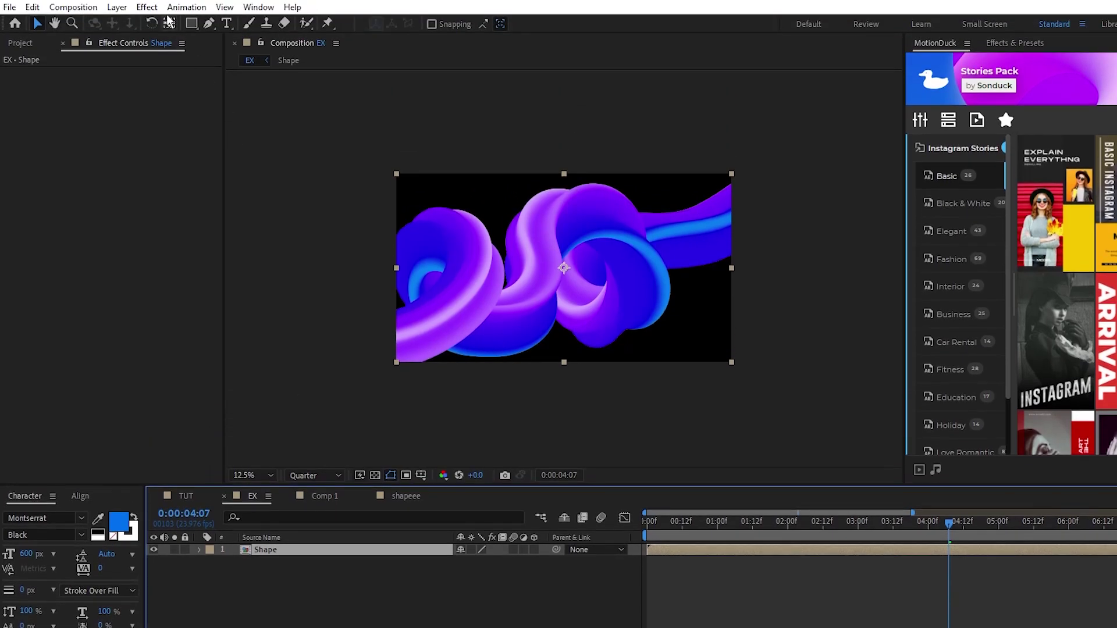
- Apply the Turbulent Displace effect to the Shape layer with displacement set to Twist Smoother
{"action": "left_click", "coordinate": [146, 7]}
{"action": "mouse_move", "coordinate": [227, 185]}
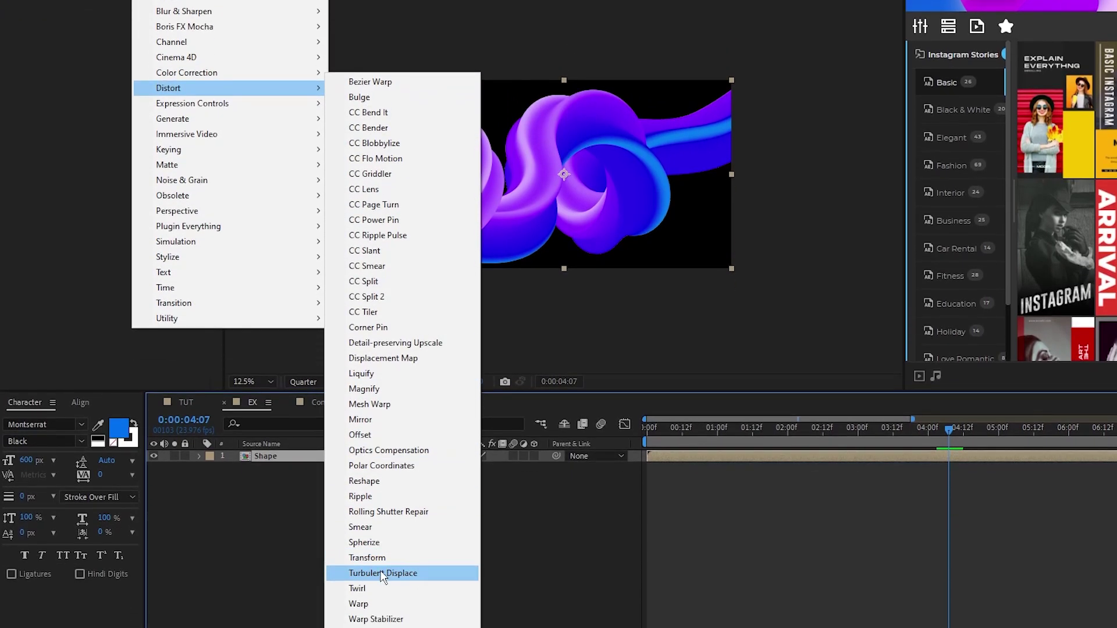
{"action": "left_click", "coordinate": [419, 568]}
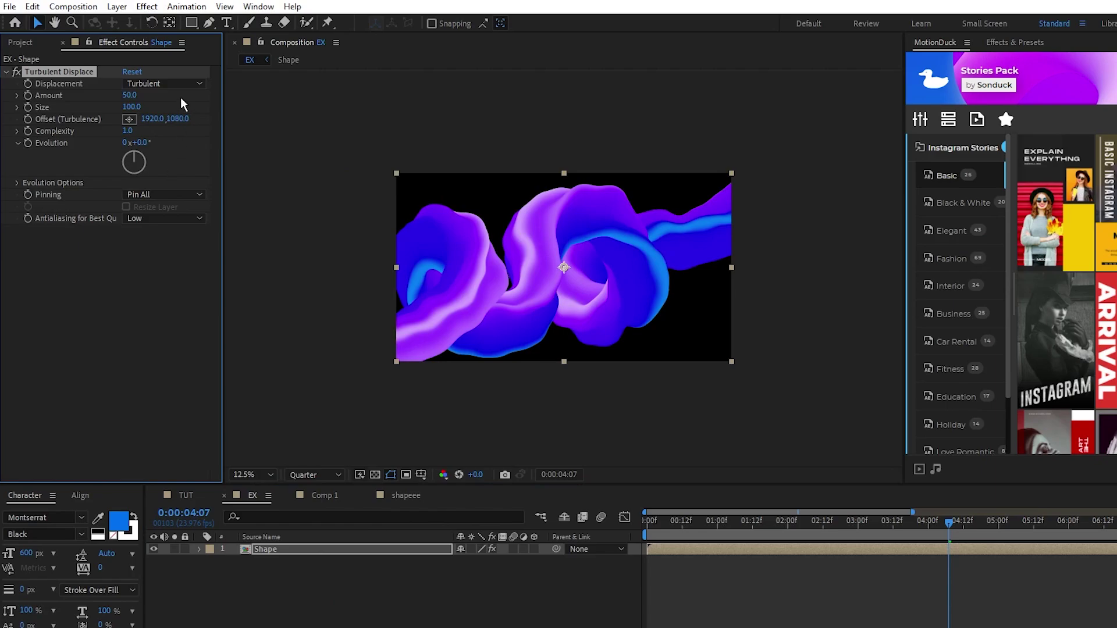
{"action": "left_click", "coordinate": [169, 14]}
{"action": "left_click", "coordinate": [175, 180]}
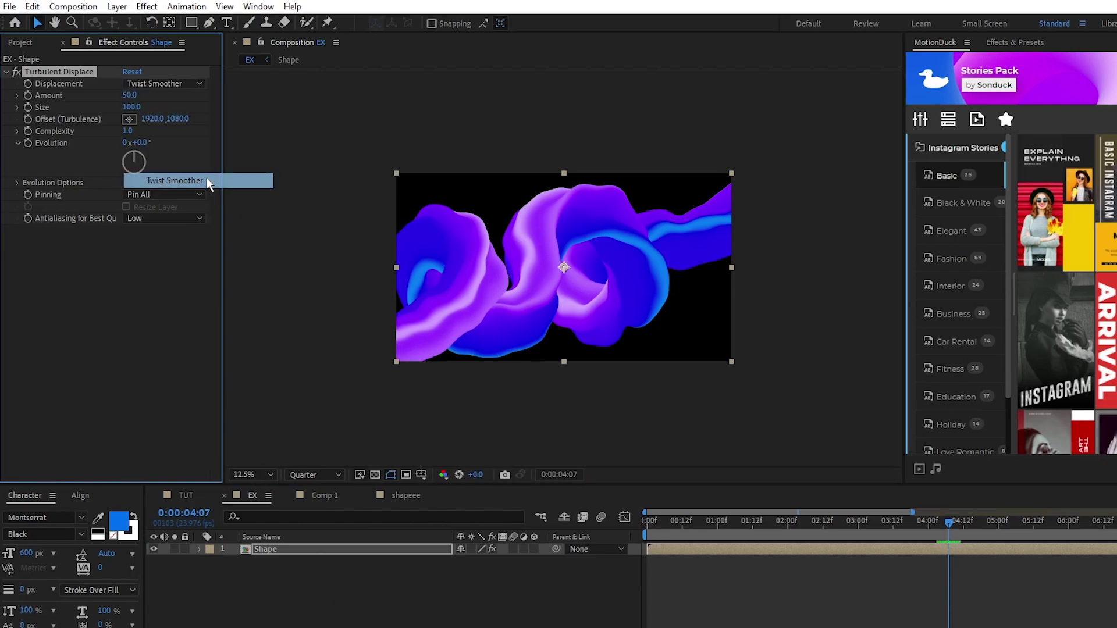
- Set the Turbulent Displace amount to 10 and its size to 700
{"action": "left_click", "coordinate": [130, 95]}
{"action": "type", "text": "10"}
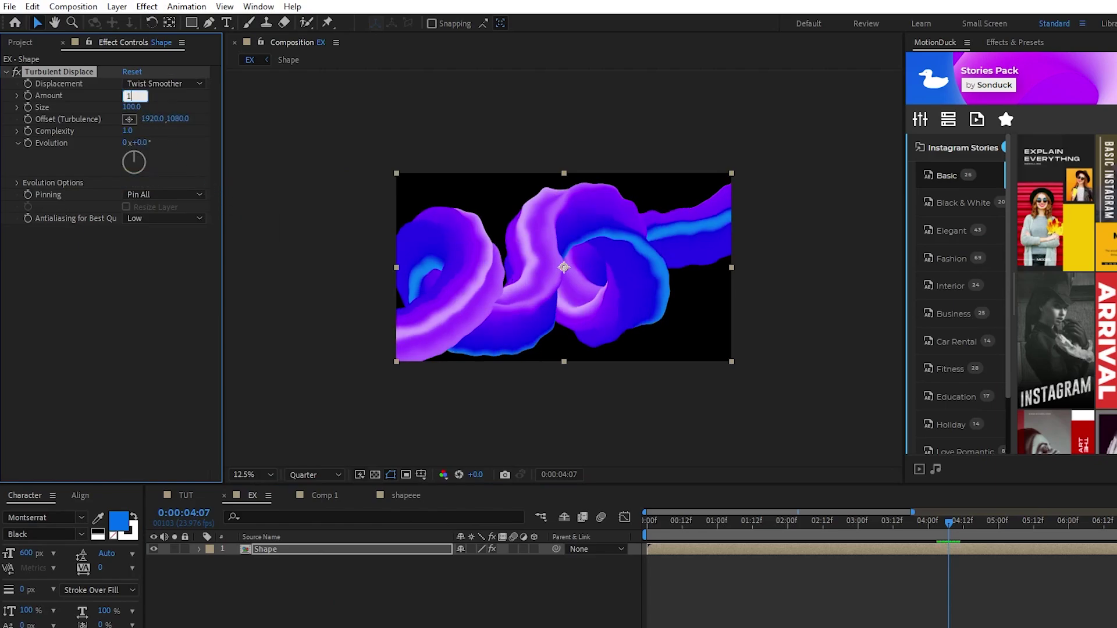
{"action": "key", "text": "Tab"}
{"action": "type", "text": "700"}
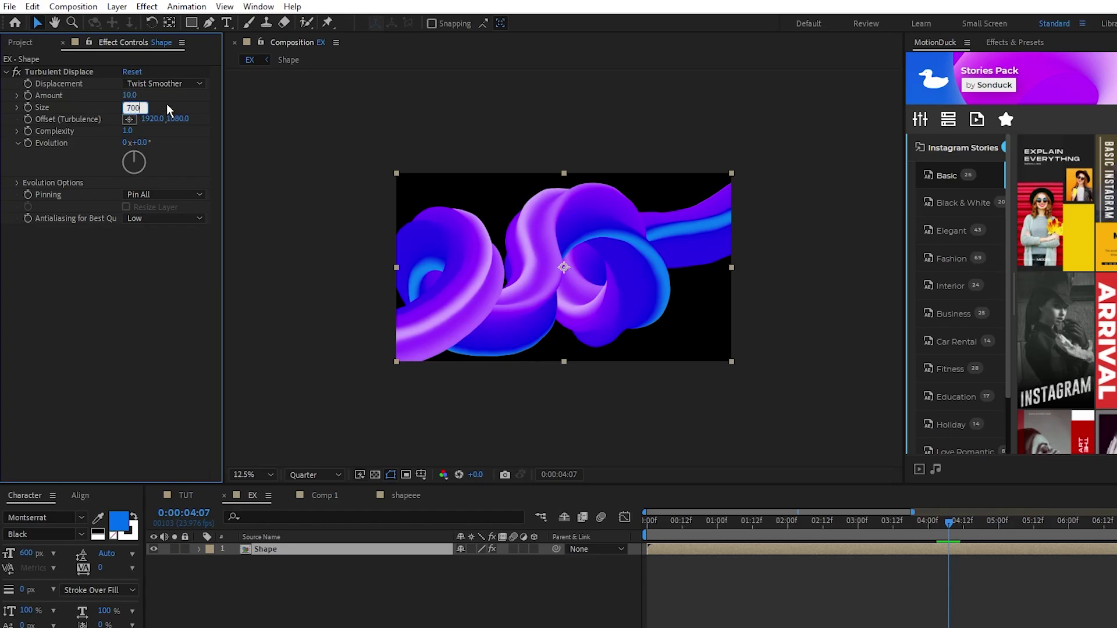
{"action": "key", "text": "Return"}
- Add the expression time*100 to the Turbulent Displace effect's Evolution property
{"action": "left_click", "coordinate": [27, 142], "text": "alt"}
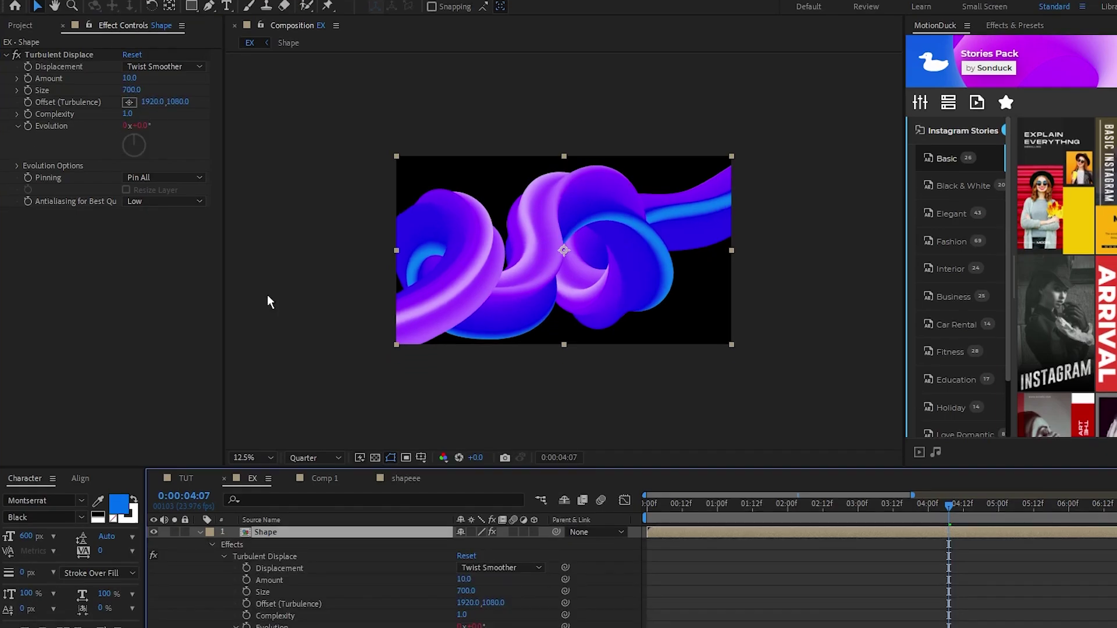
{"action": "type", "text": "time"}
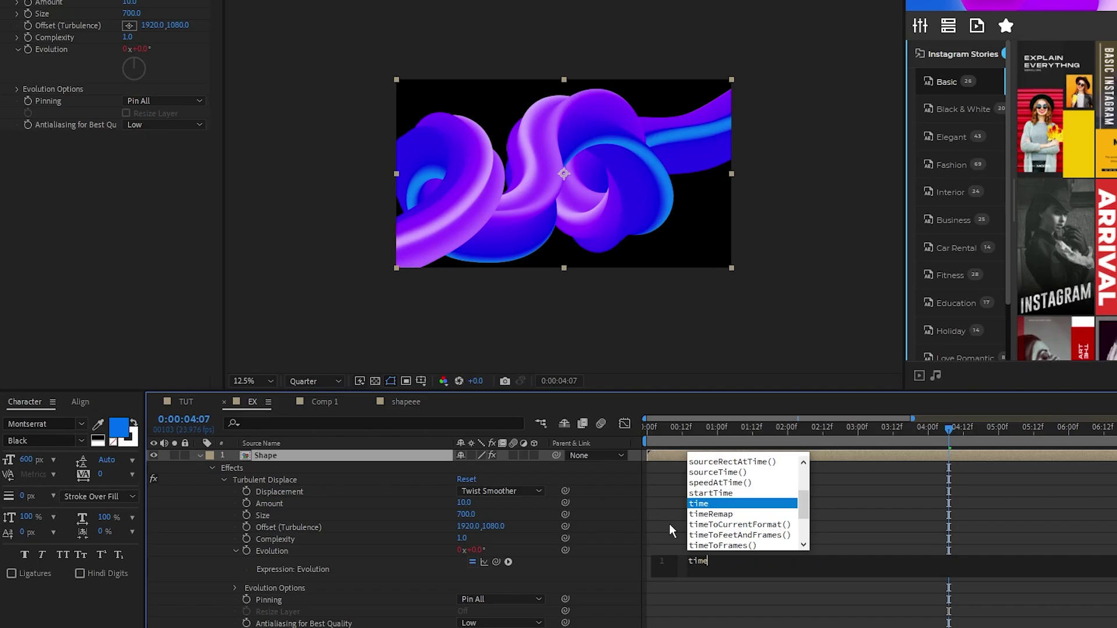
{"action": "type", "text": "*100"}
{"action": "left_click", "coordinate": [616, 489]}
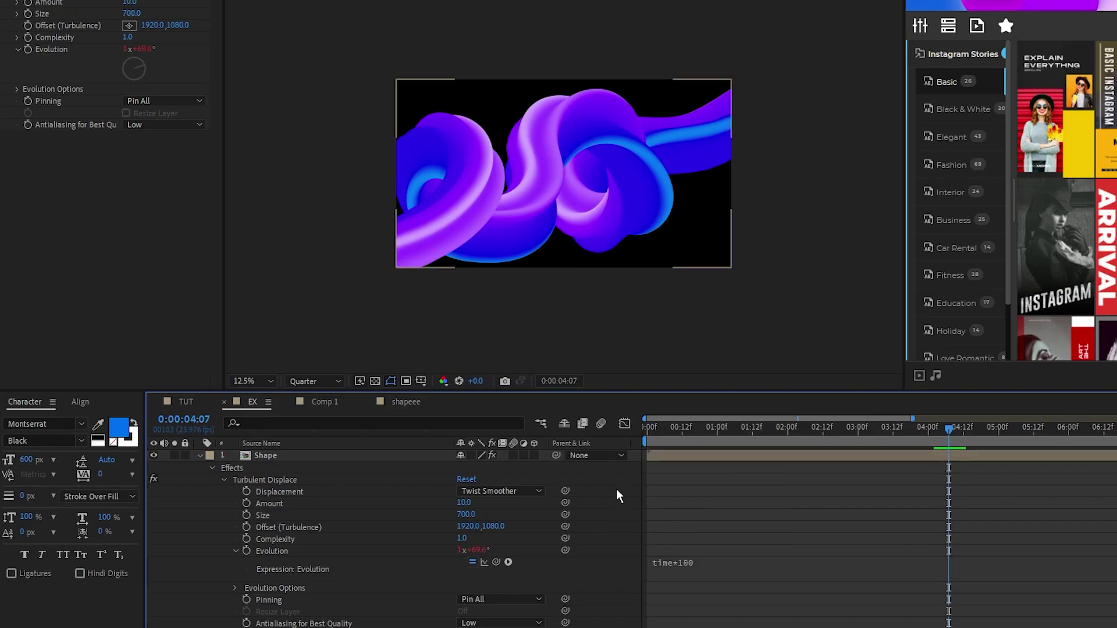
- Scrub through the timeline from the start to past 4 seconds to examine the animated trail
{"action": "left_click_drag", "start_coordinate": [650, 428], "coordinate": [812, 451]}
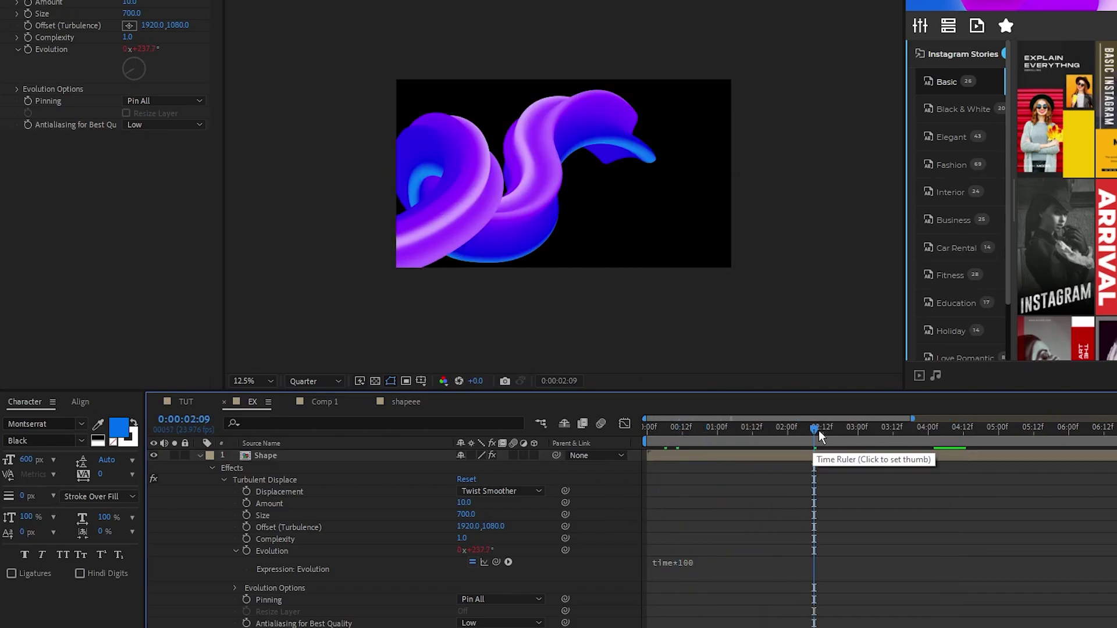
{"action": "left_click", "coordinate": [898, 440]}
{"action": "left_click_drag", "start_coordinate": [903, 442], "coordinate": [965, 430]}
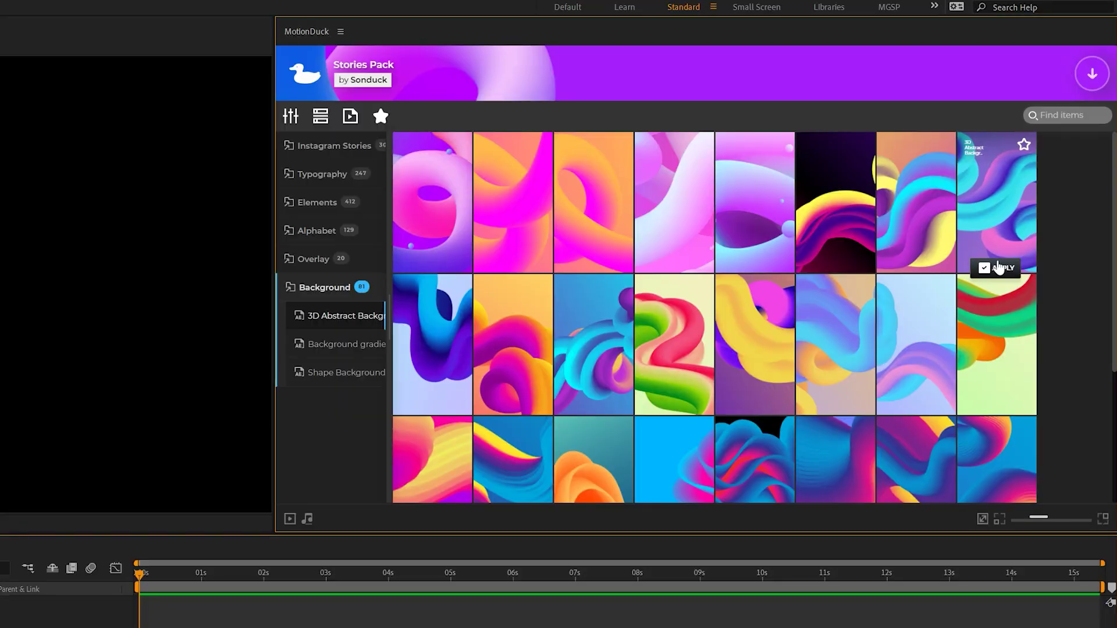
- Apply a 3D abstract background and the Graphic Design minimal title from the MotionDuck library to the Main composition
{"action": "left_click", "coordinate": [999, 267]}
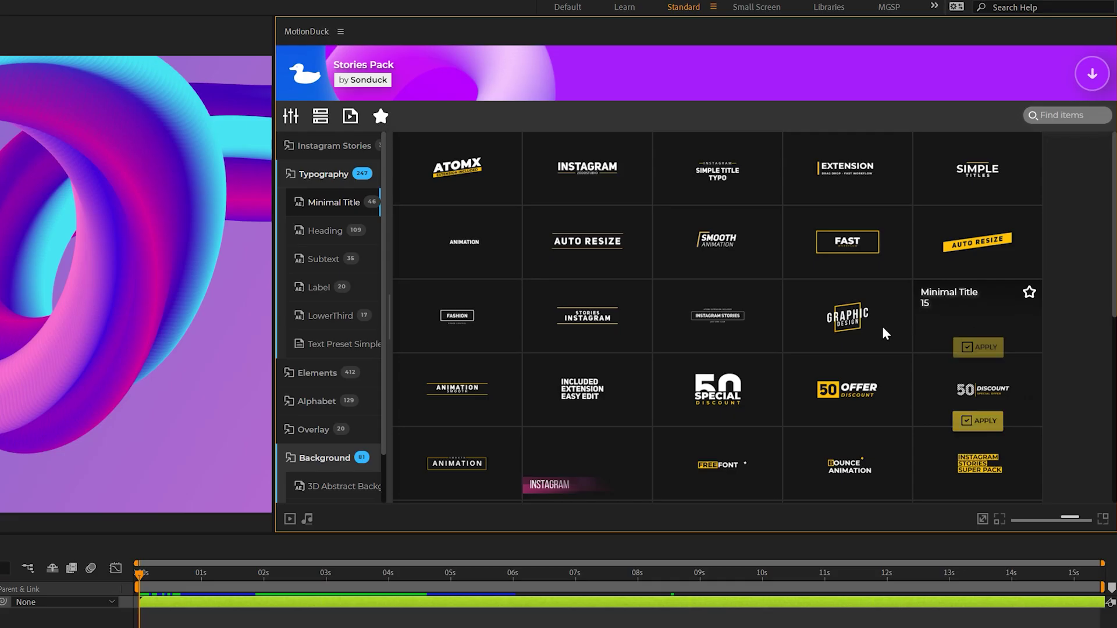
{"action": "left_click", "coordinate": [837, 347]}
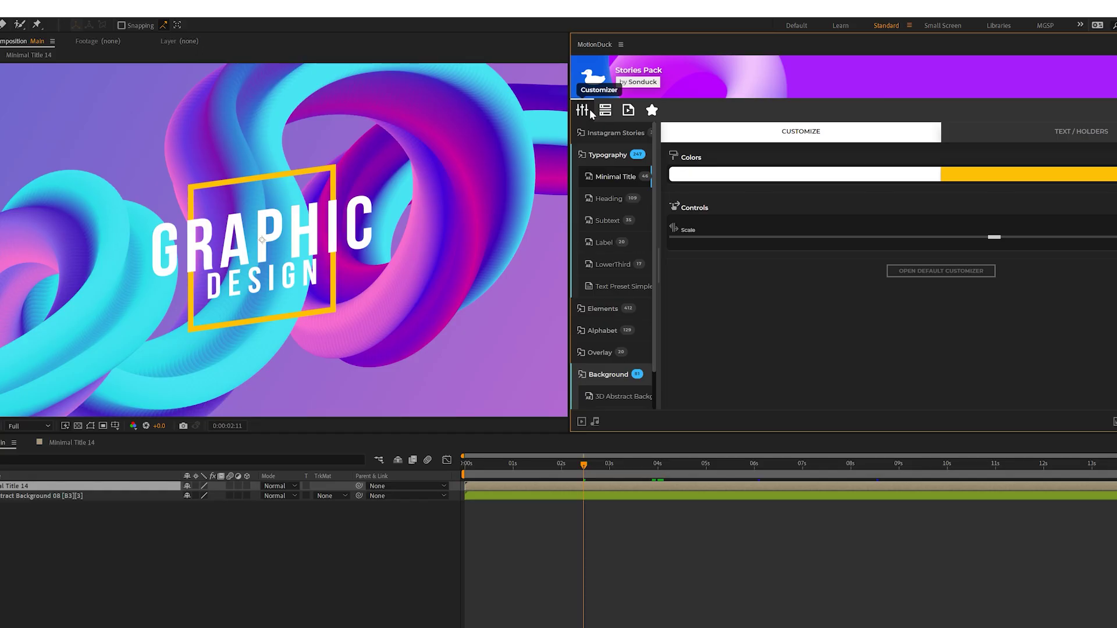
- Recolor the Graphic Design title with black text and a white frame, and open its text and holder settings
{"action": "left_click", "coordinate": [548, 198]}
{"action": "left_click", "coordinate": [988, 174]}
{"action": "left_click_drag", "start_coordinate": [964, 265], "coordinate": [965, 116]}
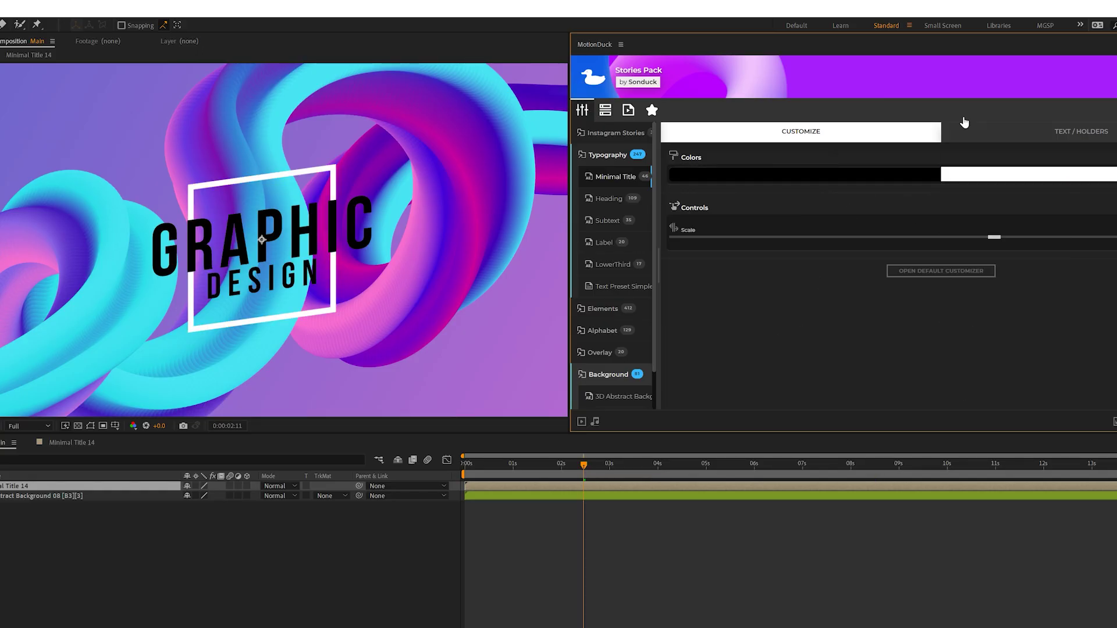
{"action": "left_click", "coordinate": [1081, 131]}
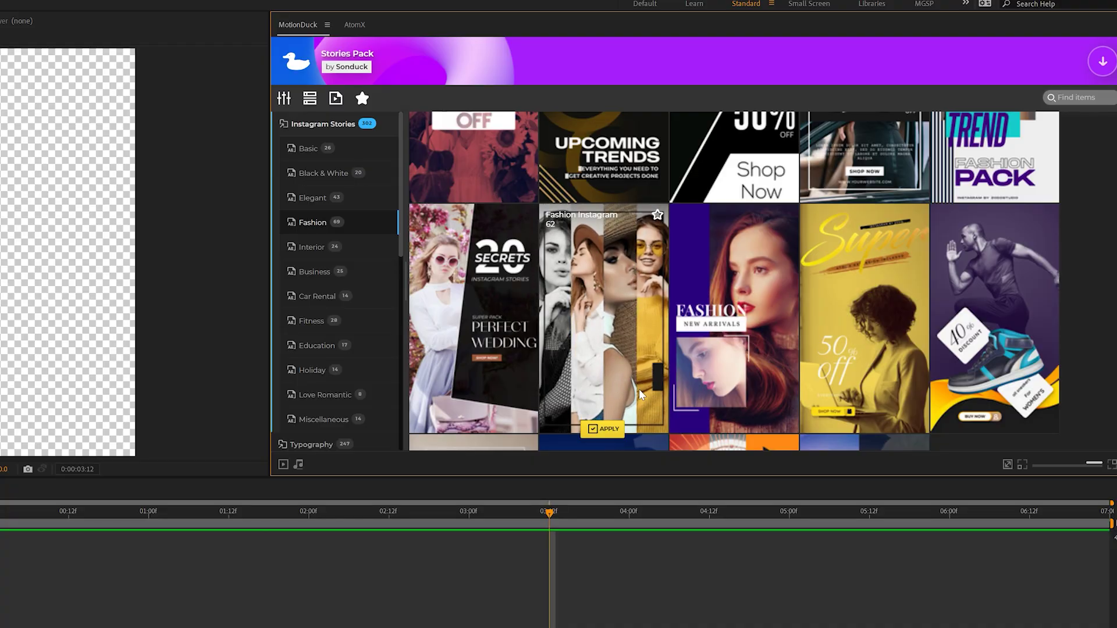
- Apply a Fashion Instagram story template from MotionDuck and change the story's background element color to blue
{"action": "left_click", "coordinate": [613, 433]}
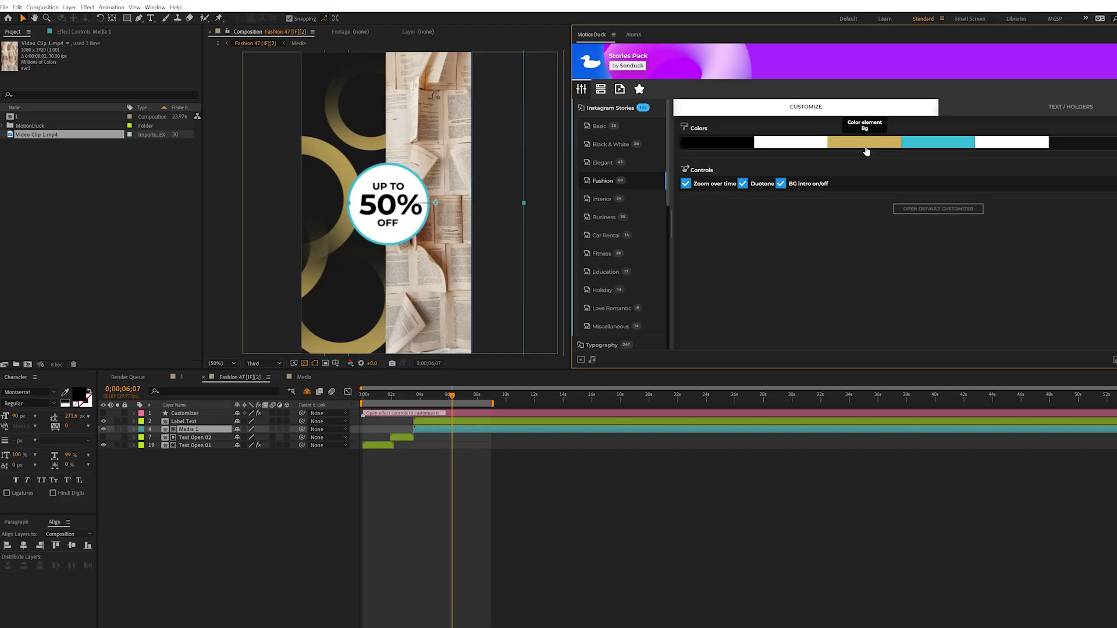
{"action": "left_click", "coordinate": [864, 143]}
{"action": "left_click", "coordinate": [925, 203]}
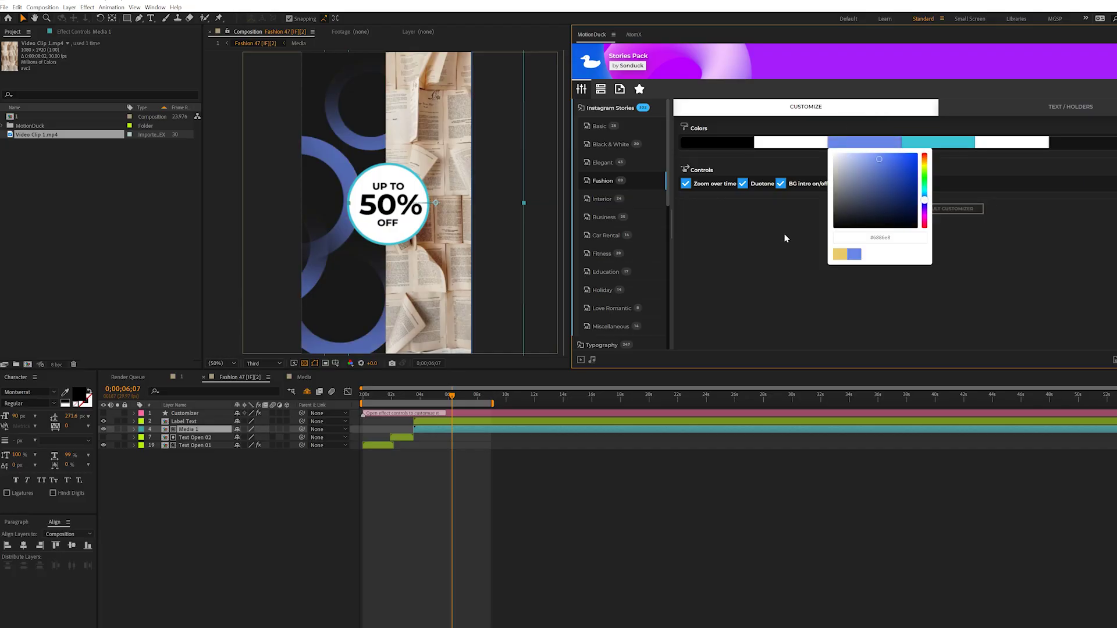
{"action": "left_click", "coordinate": [785, 242]}
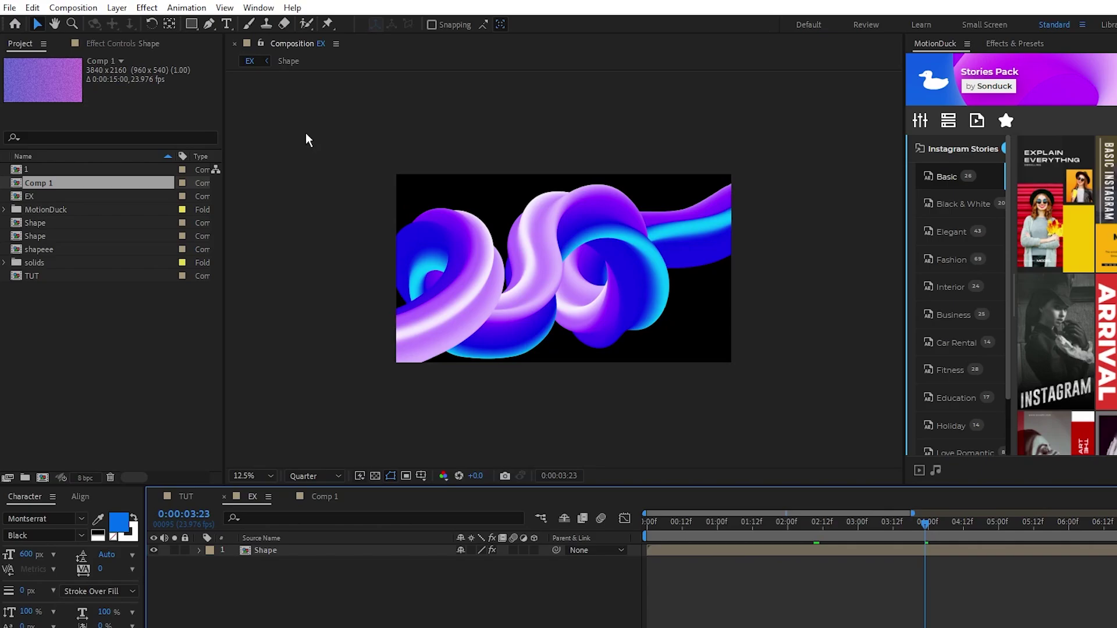
- Create a composition-sized rectangle shape layer with a solid color fill and no stroke
{"action": "left_click", "coordinate": [192, 24]}
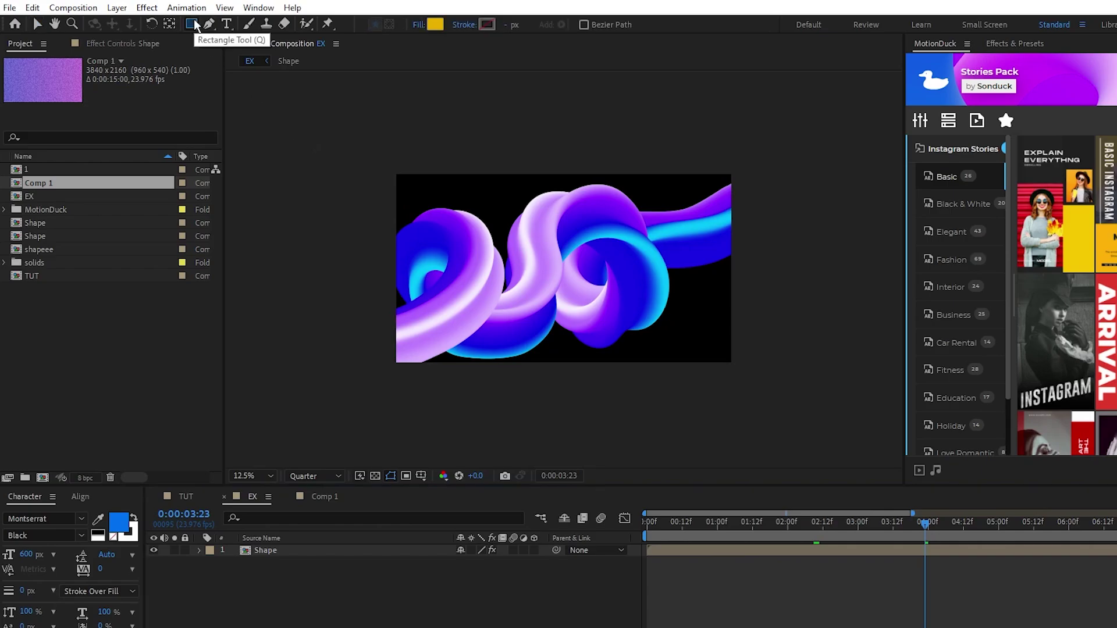
{"action": "left_click", "coordinate": [418, 26]}
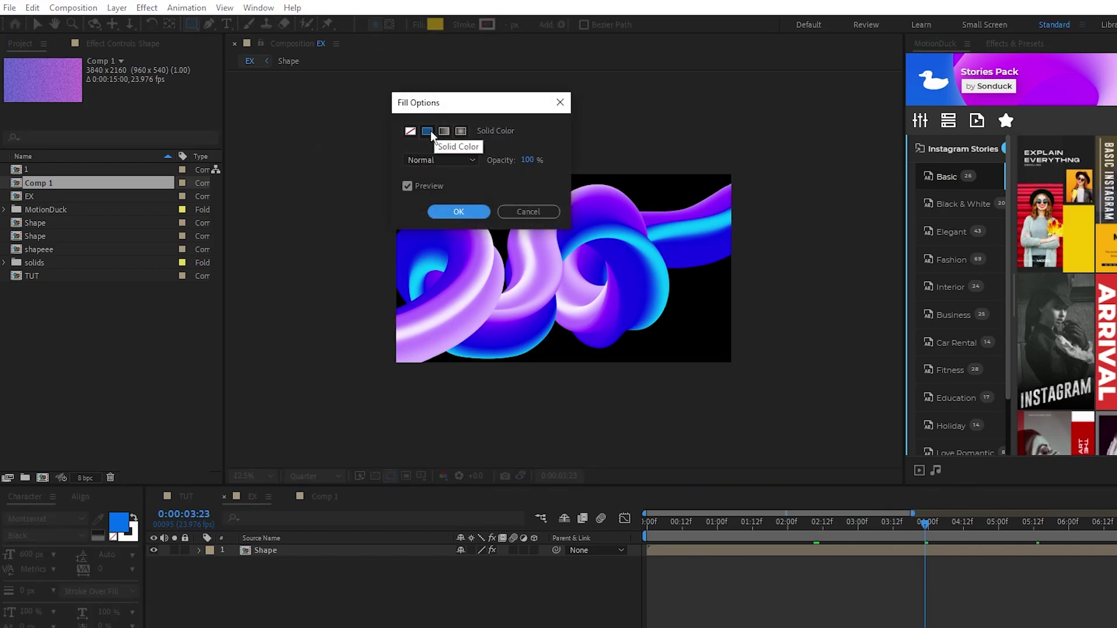
{"action": "left_click", "coordinate": [459, 212]}
{"action": "left_click", "coordinate": [464, 24]}
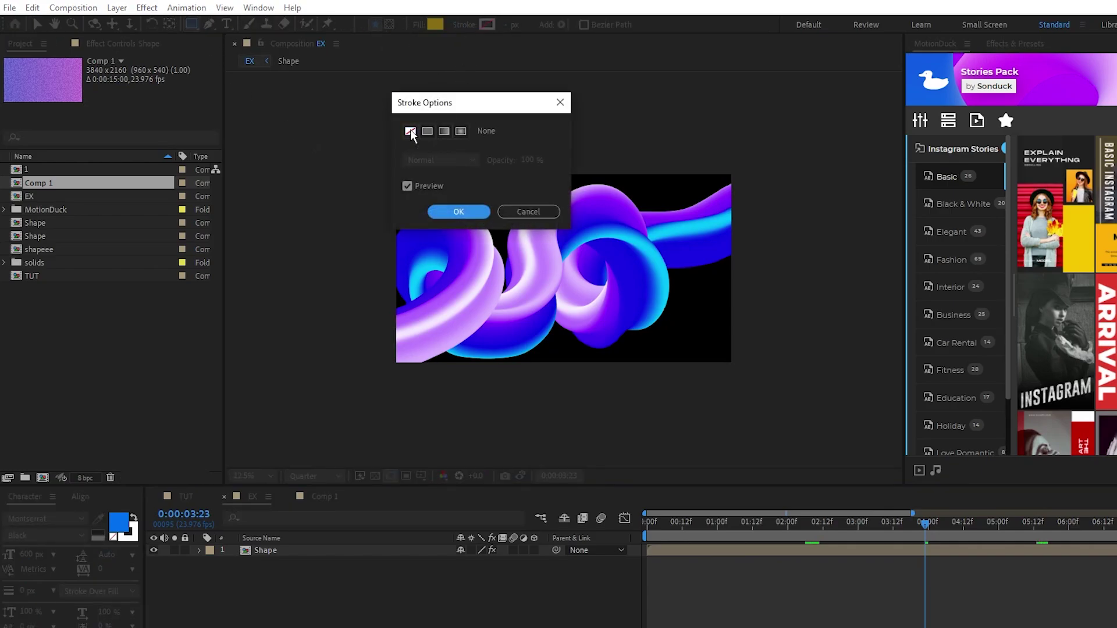
{"action": "left_click", "coordinate": [458, 212]}
{"action": "double_click", "coordinate": [192, 25]}
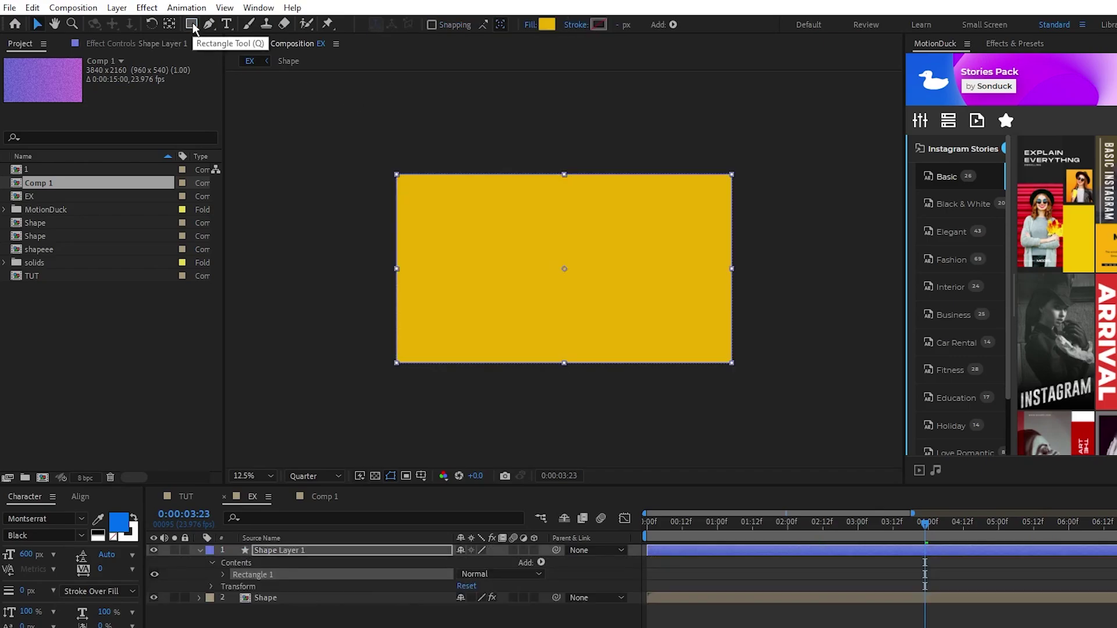
- Add a gradient fill to the rectangle in the new background shape layer
{"action": "key", "text": "period"}
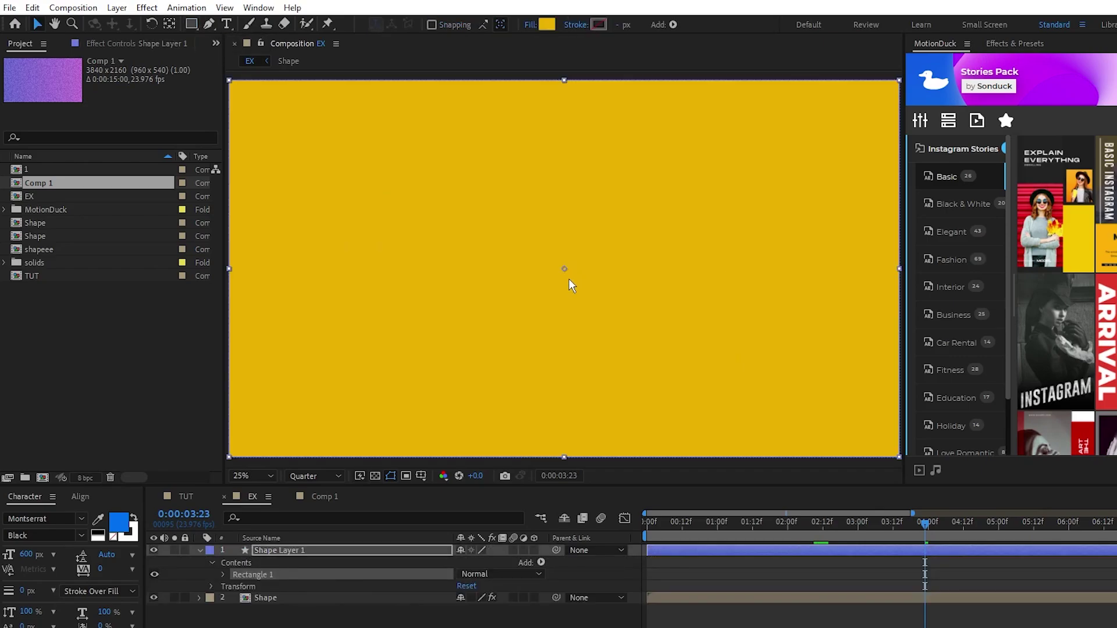
{"action": "left_click", "coordinate": [255, 573]}
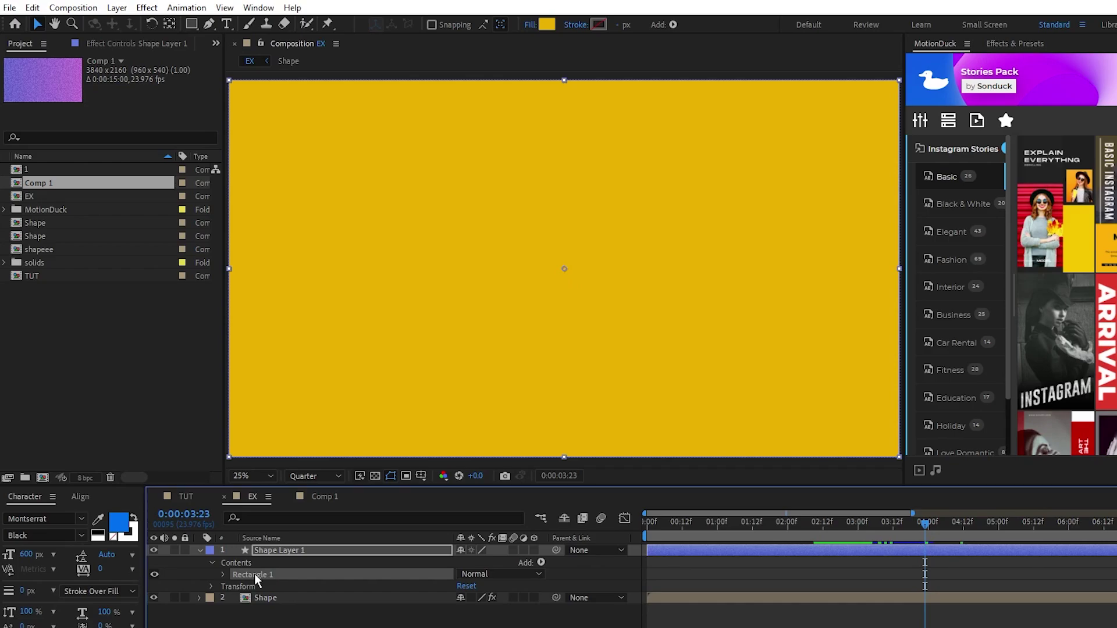
{"action": "left_click", "coordinate": [539, 563]}
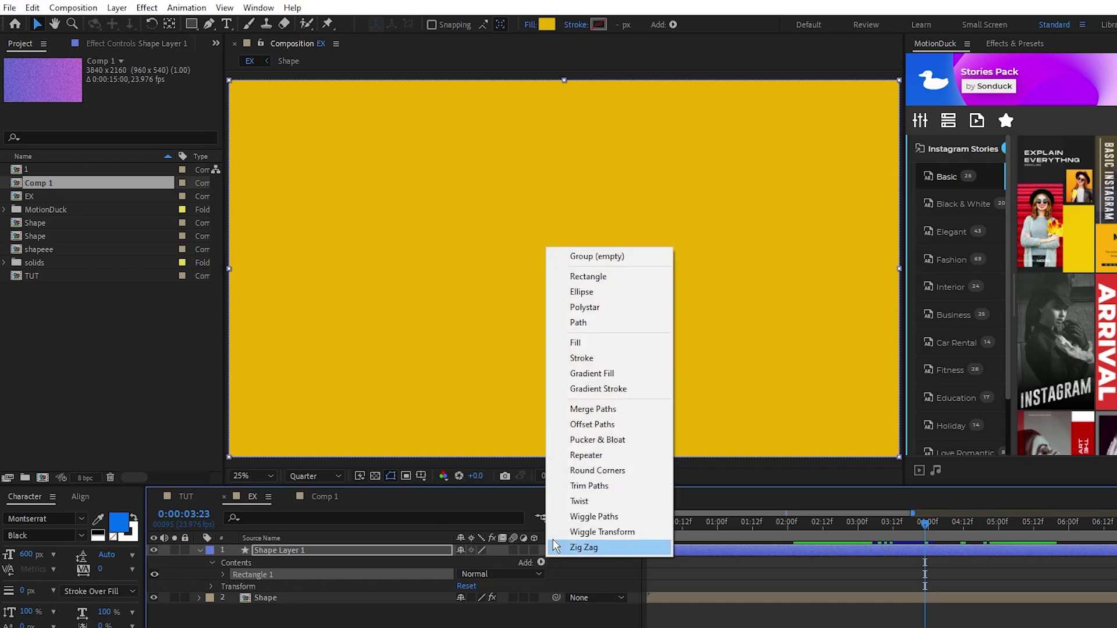
{"action": "left_click", "coordinate": [590, 375]}
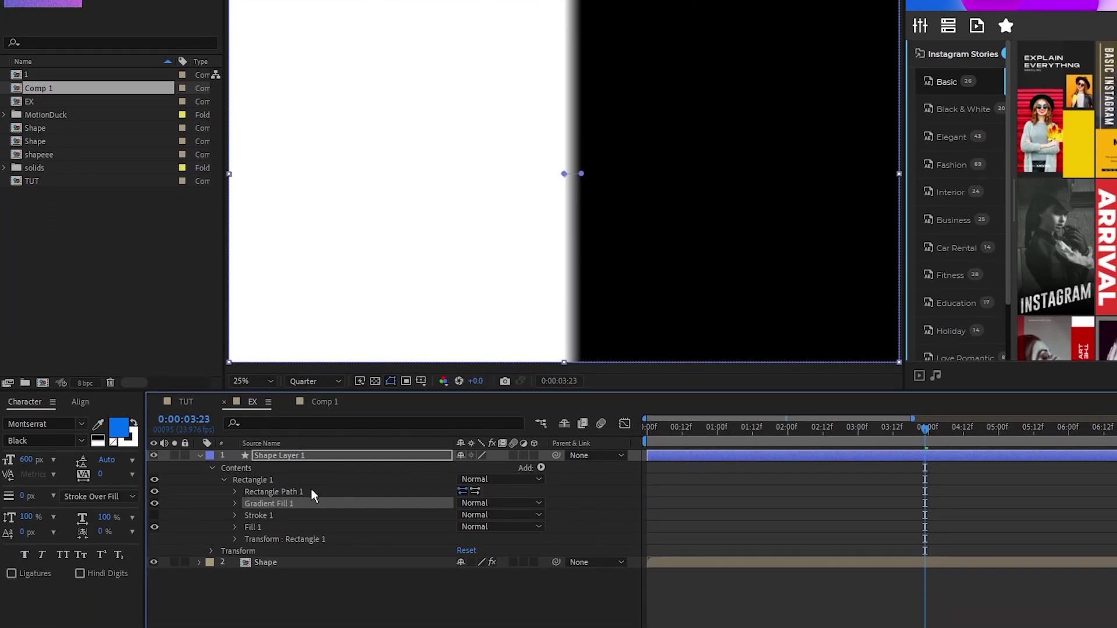
- Set the rectangle's gradient colors to blue 3A65CB at the start and pink E56BD2 at the end
{"action": "left_click", "coordinate": [236, 598]}
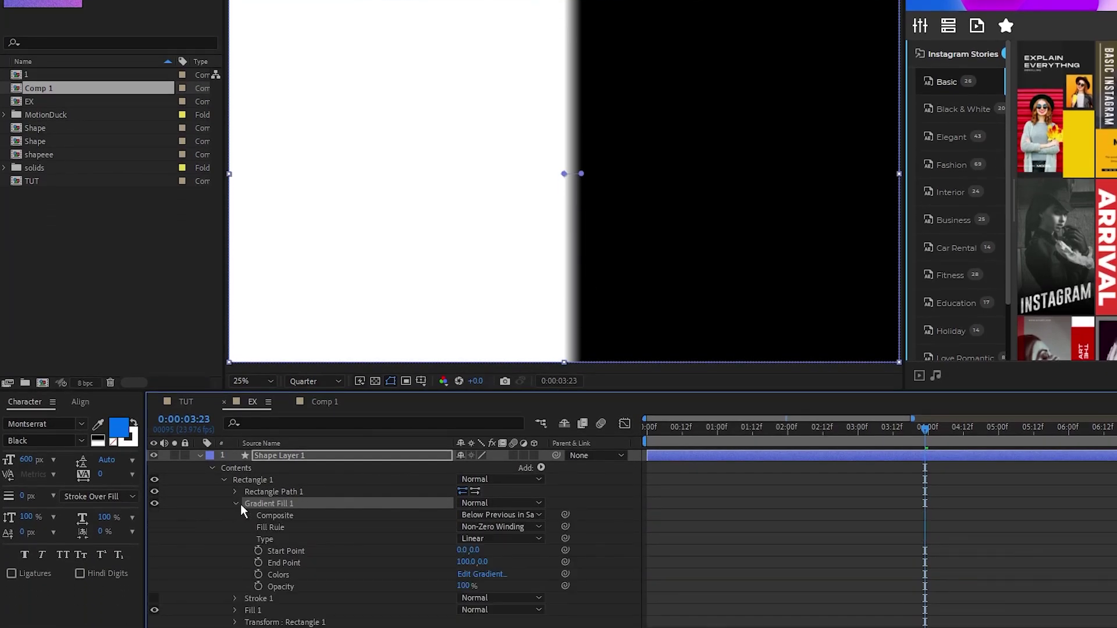
{"action": "left_click", "coordinate": [469, 574]}
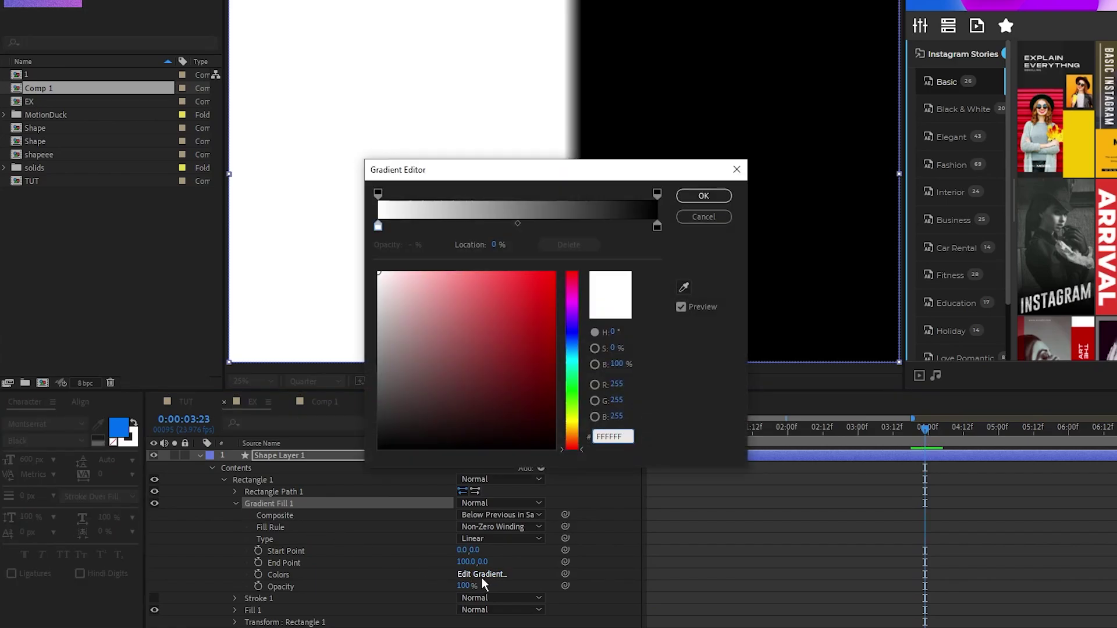
{"action": "left_click", "coordinate": [683, 287]}
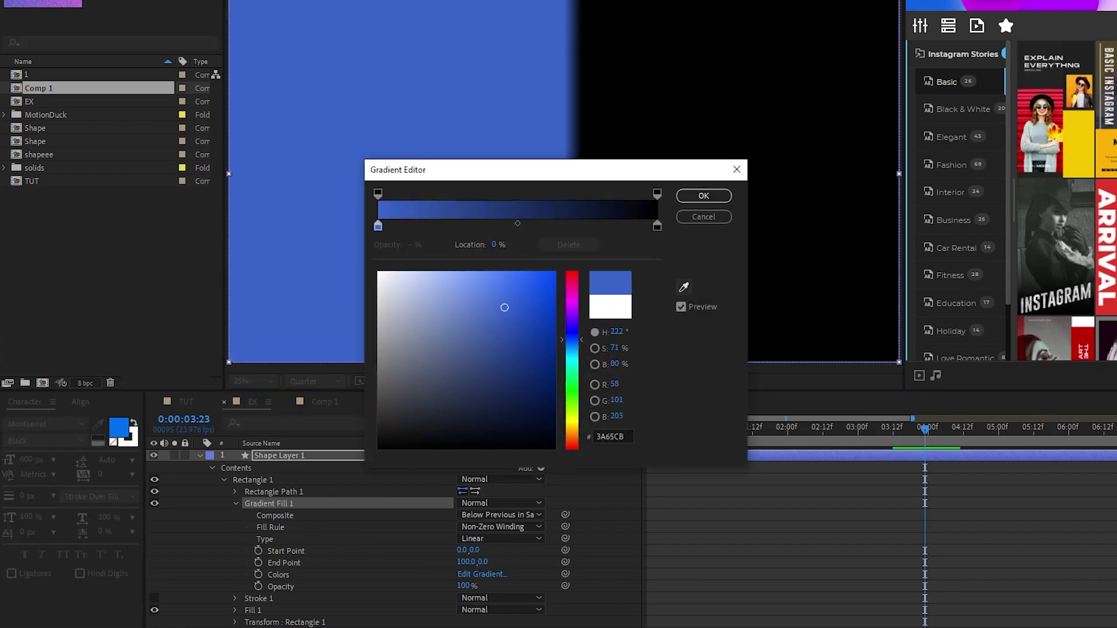
{"action": "left_click", "coordinate": [657, 226]}
{"action": "left_click", "coordinate": [683, 286]}
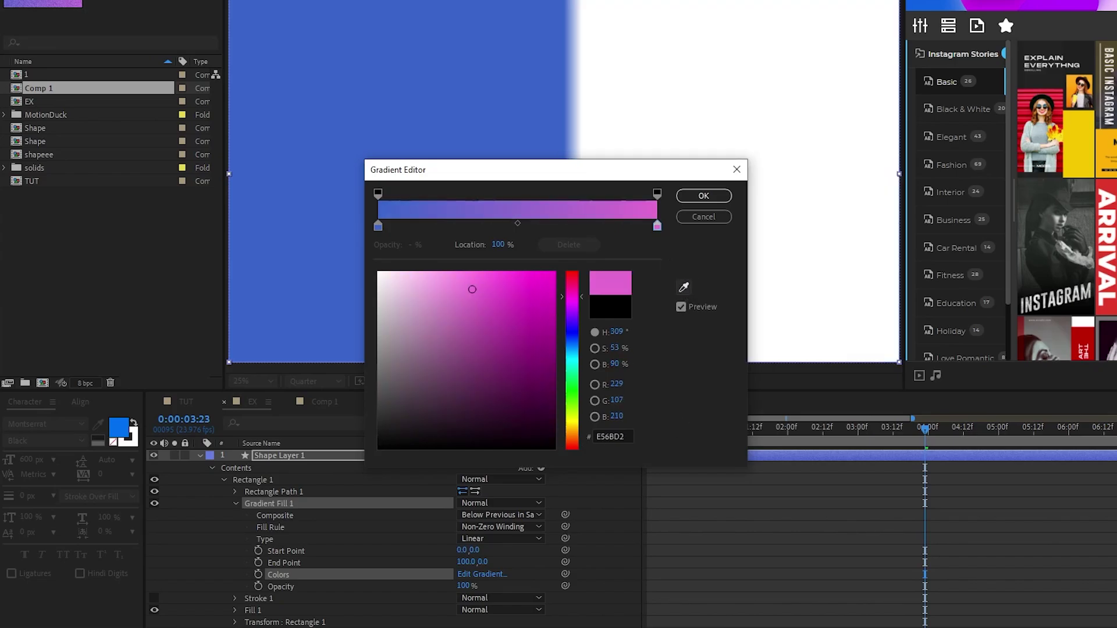
{"action": "left_click", "coordinate": [700, 196]}
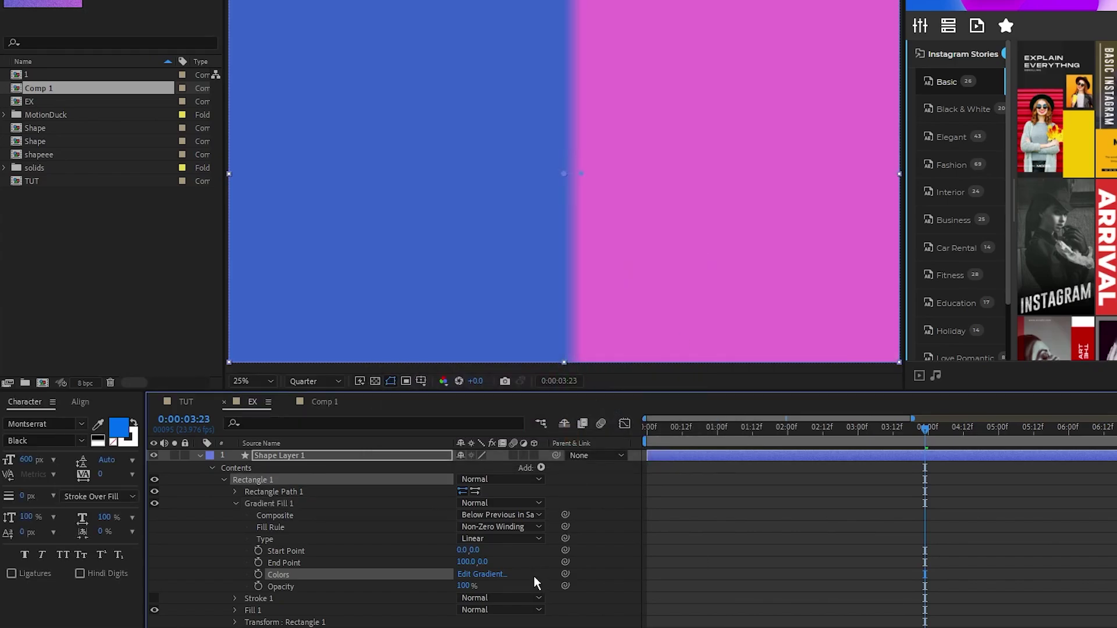
- Stretch the gradient across the full rectangle with start point -1918, 0 and end point 1916, 0
{"action": "mouse_move", "coordinate": [462, 550]}
{"action": "left_mouse_down"}
{"action": "mouse_move", "coordinate": [160, 548]}
{"action": "mouse_move", "coordinate": [342, 563]}
{"action": "mouse_move", "coordinate": [312, 559]}
{"action": "mouse_move", "coordinate": [475, 549]}
{"action": "left_mouse_up"}
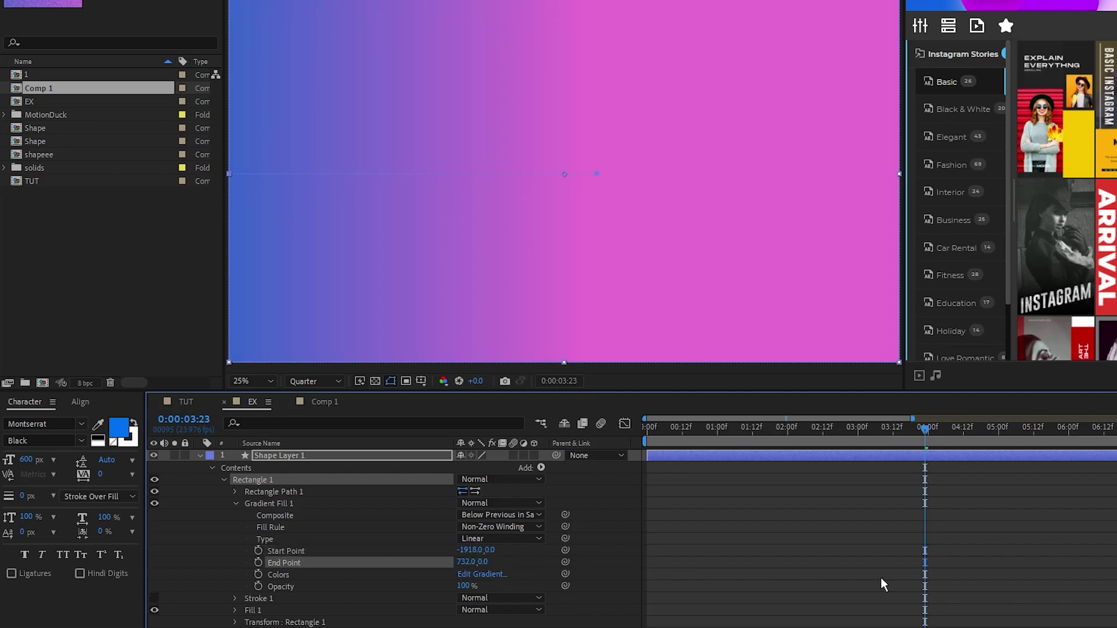
{"action": "left_click_drag", "start_coordinate": [882, 583], "coordinate": [461, 567]}
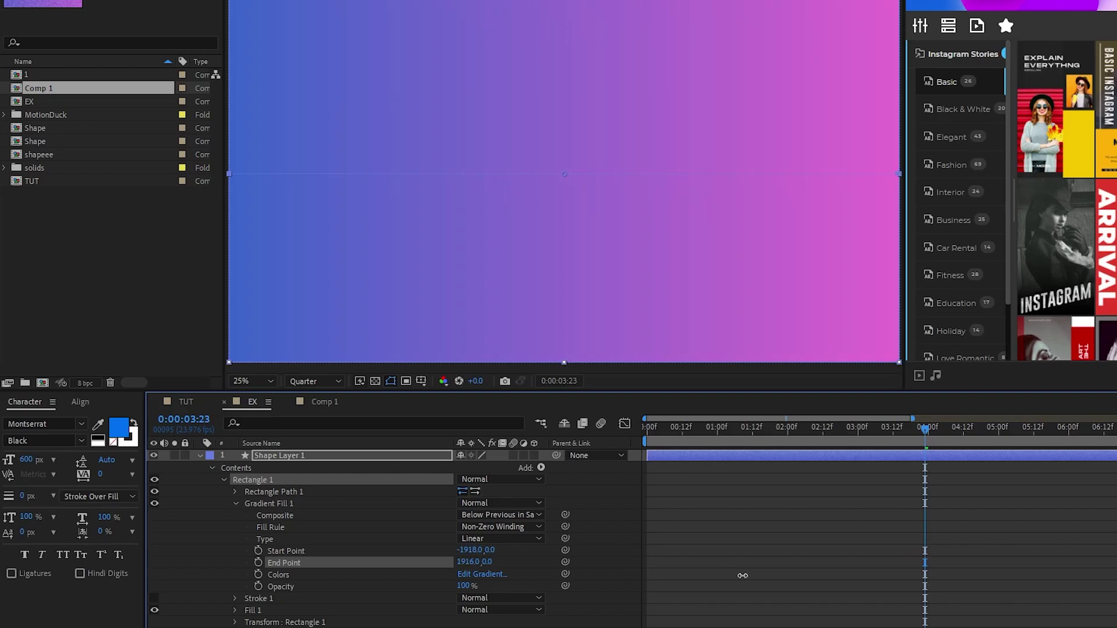
{"action": "left_click", "coordinate": [524, 565]}
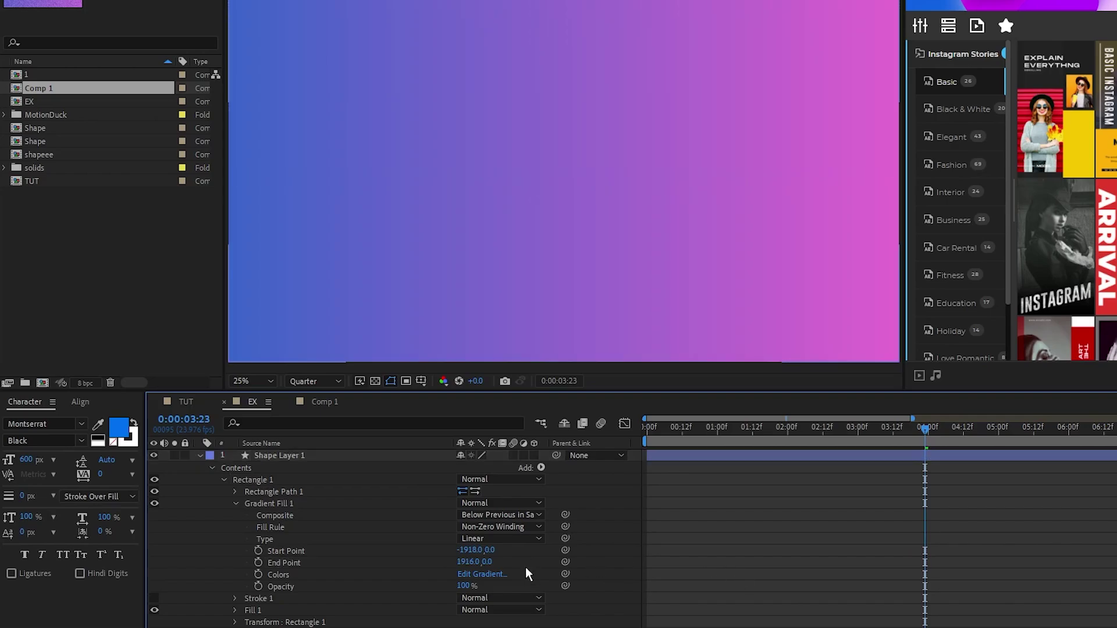
- Add the expression time*50 to the background shape layer's rotation and scrub back to check the spin
{"action": "left_click", "coordinate": [288, 456]}
{"action": "key", "text": "r"}
{"action": "scroll", "coordinate": [558, 213], "scroll_direction": "down", "scroll_amount": 1}
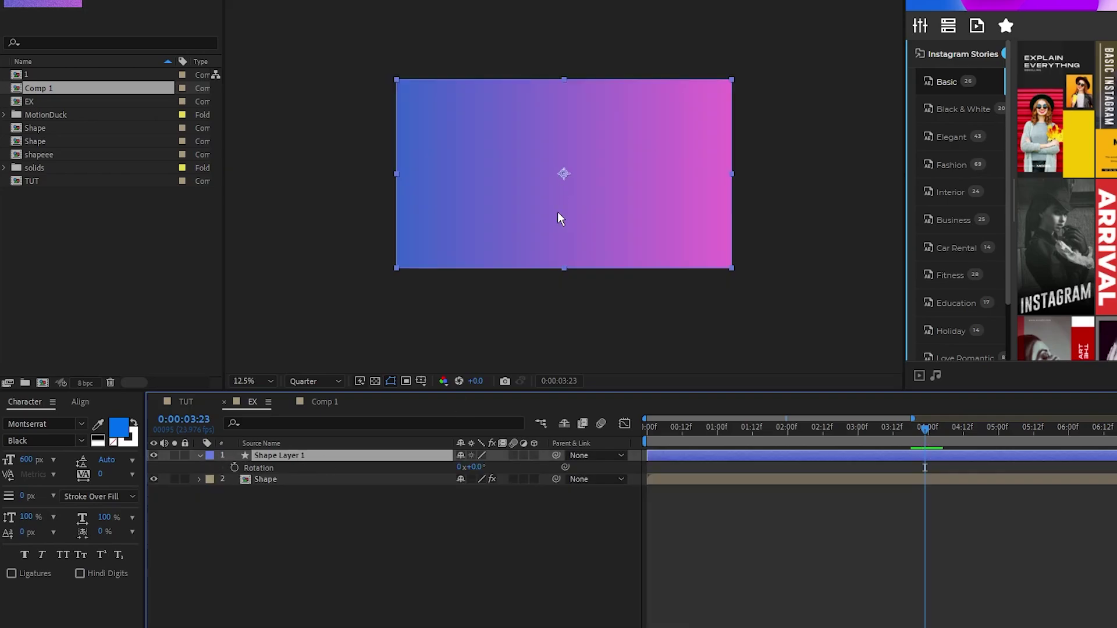
{"action": "left_click", "coordinate": [234, 468], "text": "alt"}
{"action": "type", "text": "time*50"}
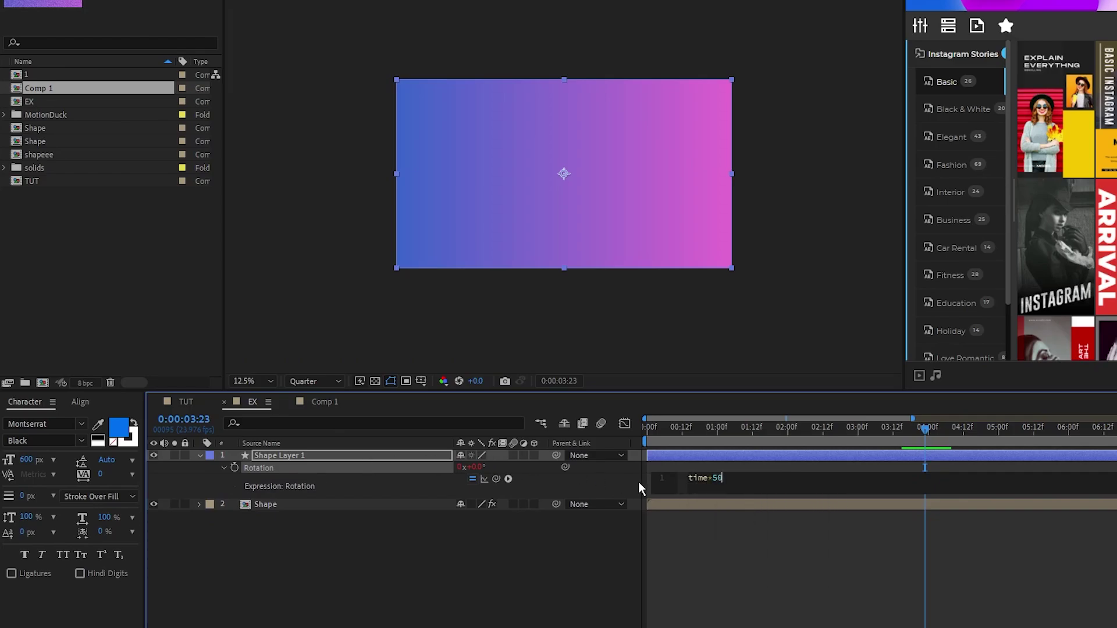
{"action": "left_click", "coordinate": [699, 548]}
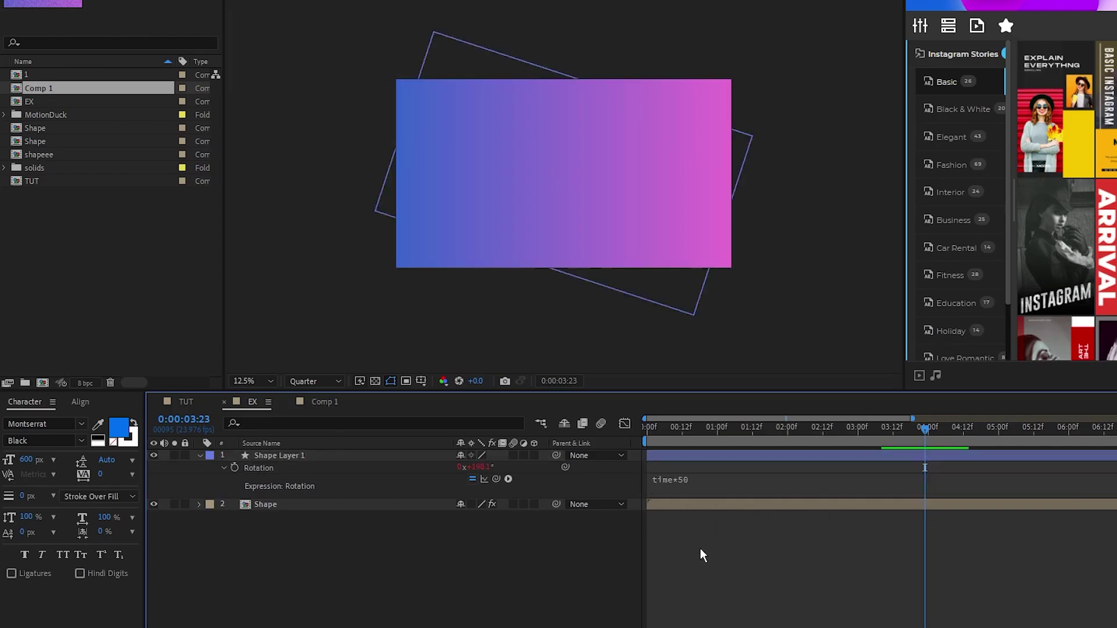
{"action": "left_click_drag", "start_coordinate": [925, 431], "coordinate": [776, 446]}
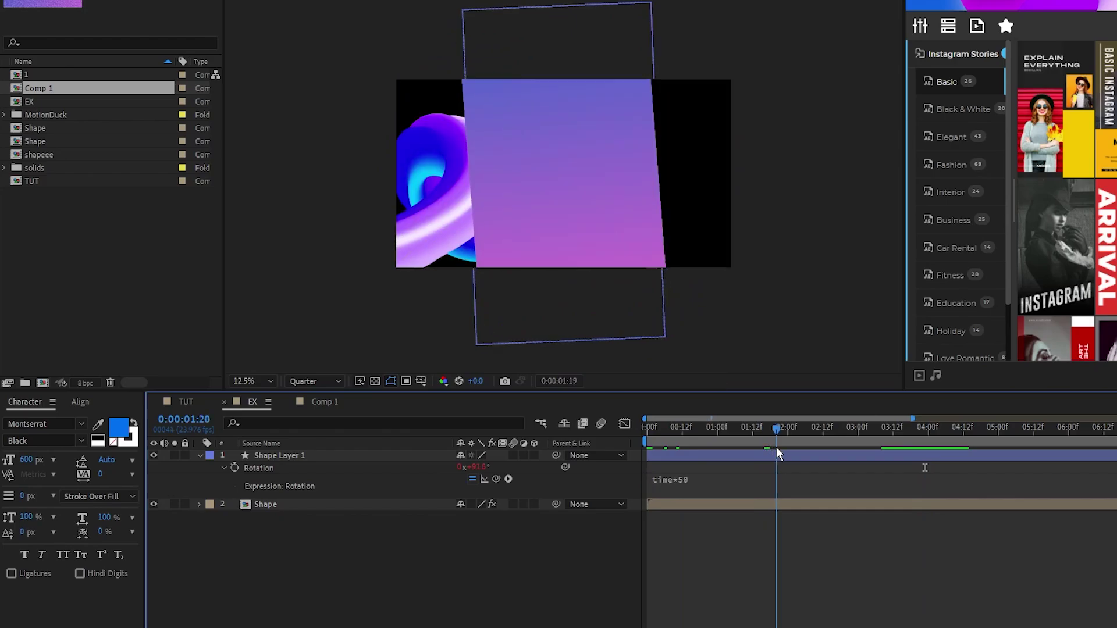
- Scale the rotating background layer to 209% and scrub back to the start of the timeline
{"action": "left_click", "coordinate": [280, 457]}
{"action": "key", "text": "s"}
{"action": "left_click_drag", "start_coordinate": [505, 471], "coordinate": [620, 471]}
{"action": "left_click_drag", "start_coordinate": [765, 444], "coordinate": [608, 433]}
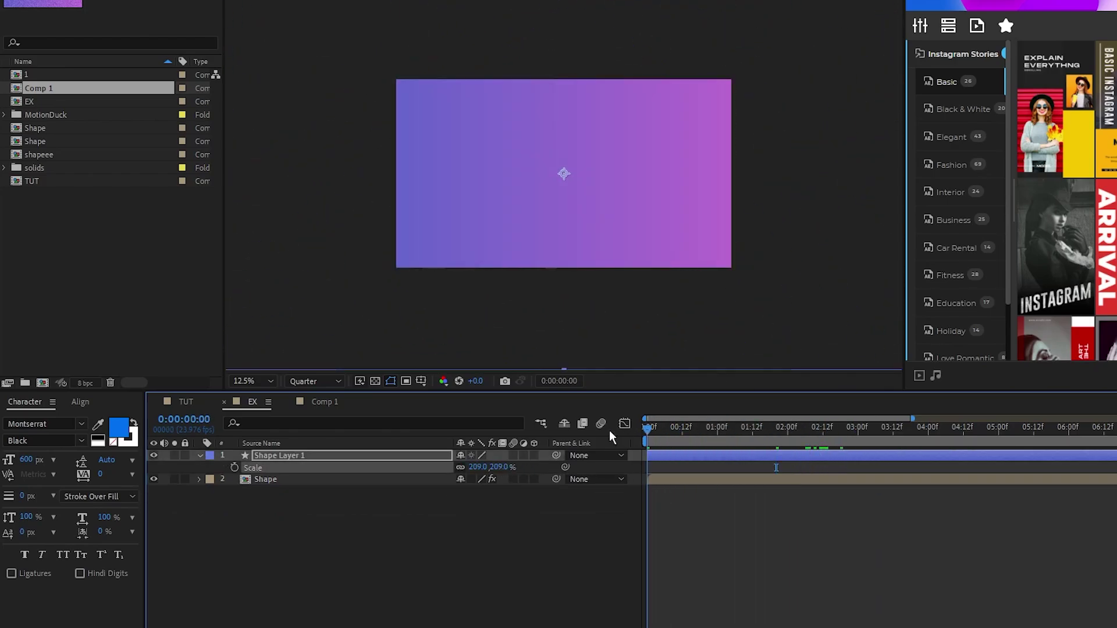
- Move the background shape layer below the Shape layer and scrub forward to 0:00:01:09
{"action": "left_click", "coordinate": [674, 514]}
{"action": "left_click", "coordinate": [199, 456]}
{"action": "left_click_drag", "start_coordinate": [266, 456], "coordinate": [277, 485]}
{"action": "left_click", "coordinate": [448, 541]}
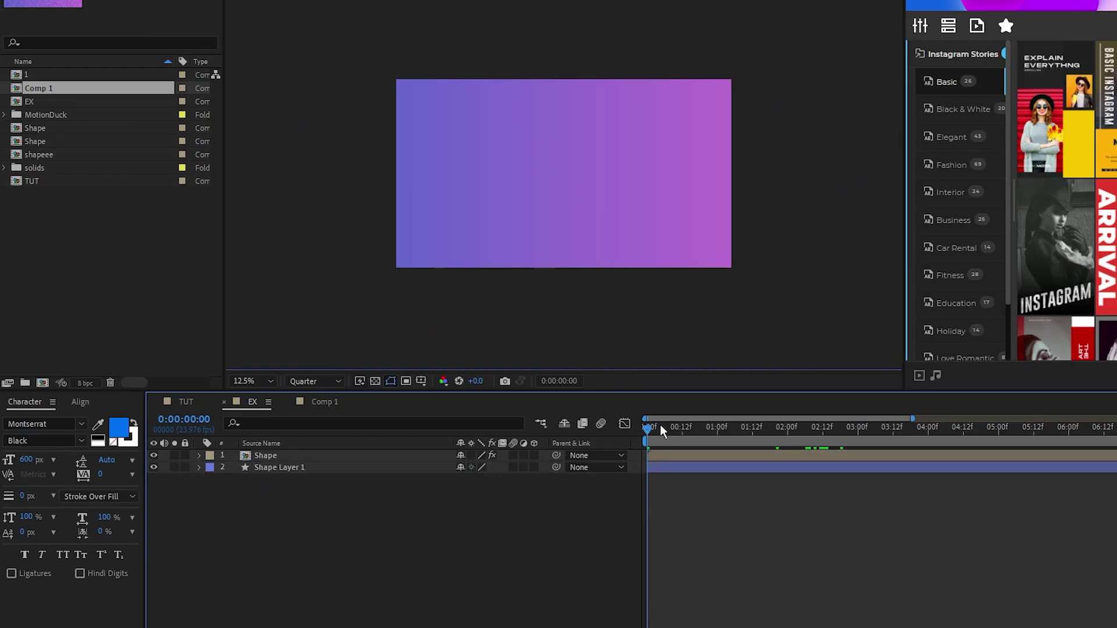
{"action": "left_click_drag", "start_coordinate": [661, 426], "coordinate": [742, 442]}
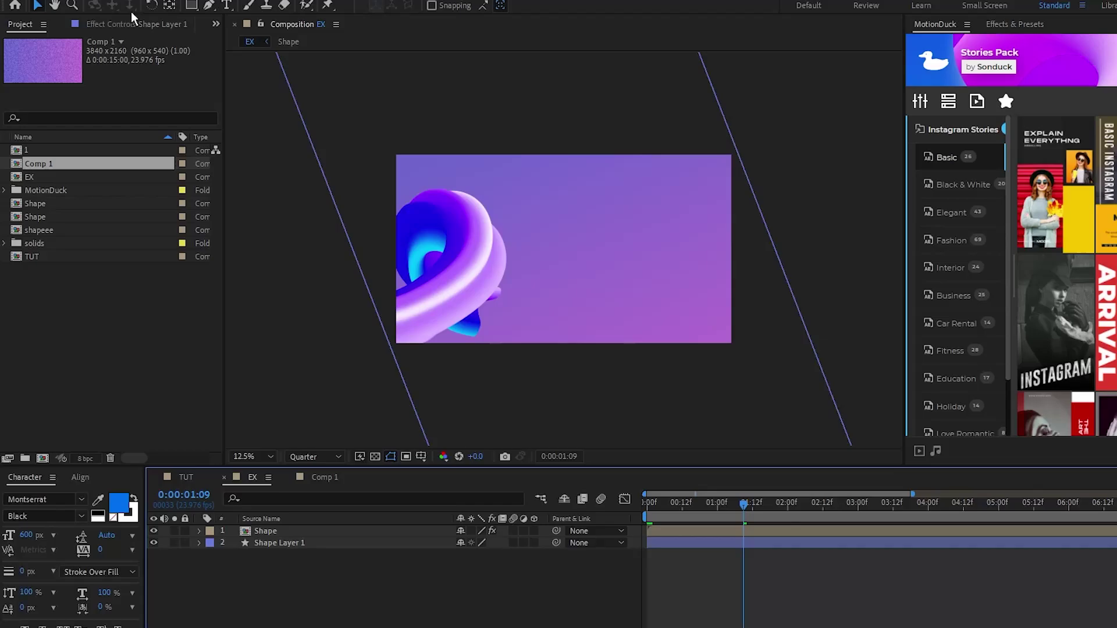
- Add a new adjustment layer above the trail and background in the EX composition
{"action": "left_click", "coordinate": [117, 7]}
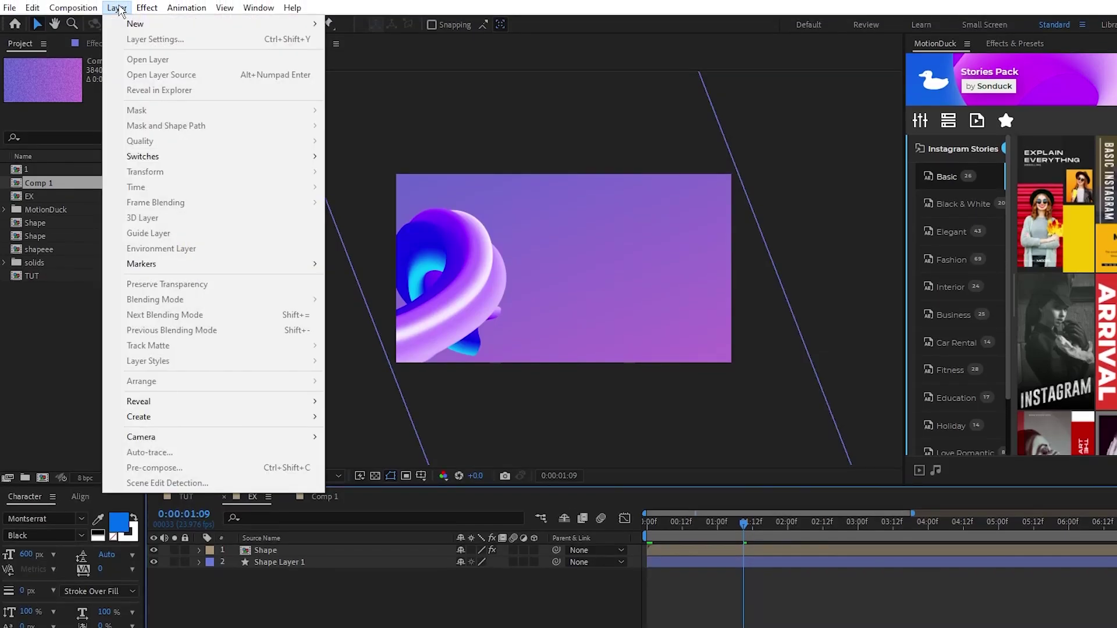
{"action": "mouse_move", "coordinate": [141, 26]}
{"action": "left_click", "coordinate": [394, 116]}
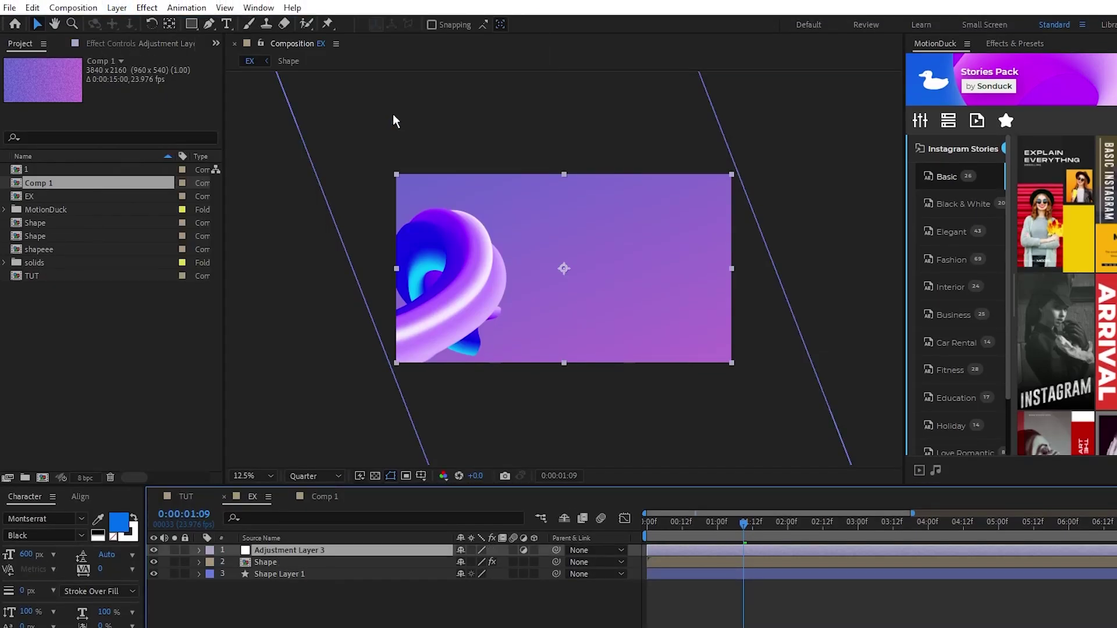
- Apply the Noise effect to the adjustment layer with a 12% amount and color noise turned off
{"action": "left_click", "coordinate": [147, 8]}
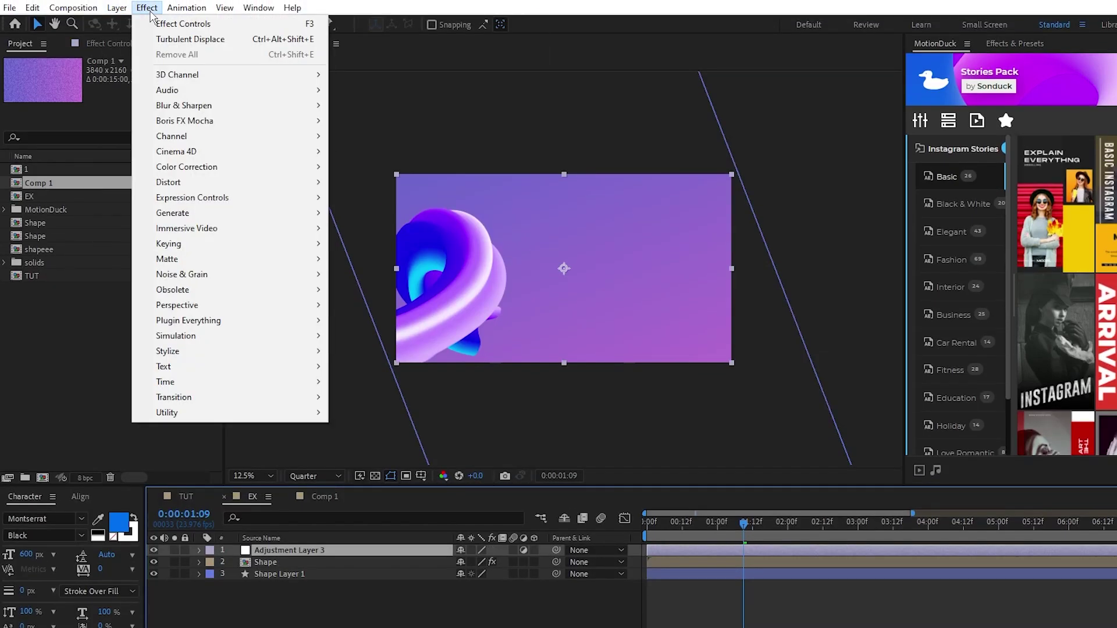
{"action": "mouse_move", "coordinate": [243, 279]}
{"action": "left_click", "coordinate": [387, 366]}
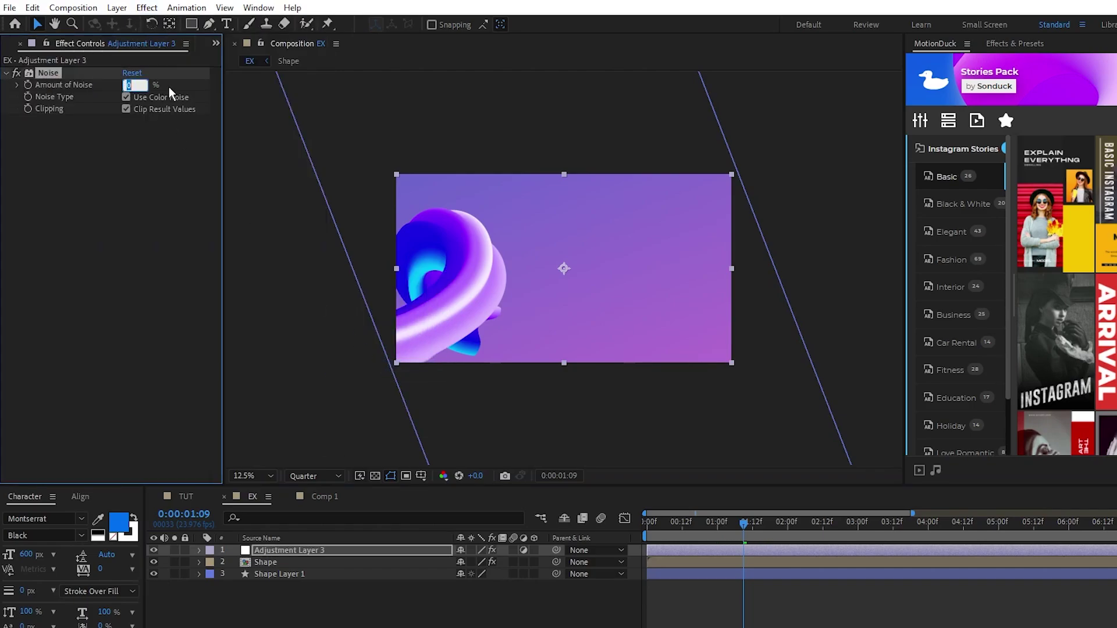
{"action": "type", "text": "12"}
{"action": "key", "text": "Return"}
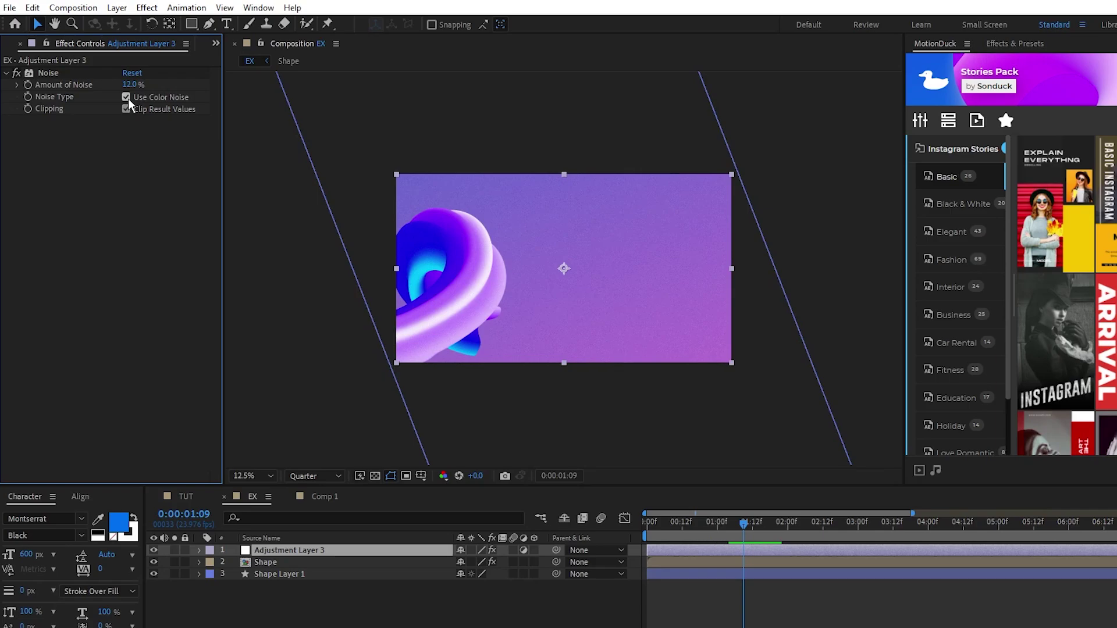
{"action": "left_click", "coordinate": [127, 97]}
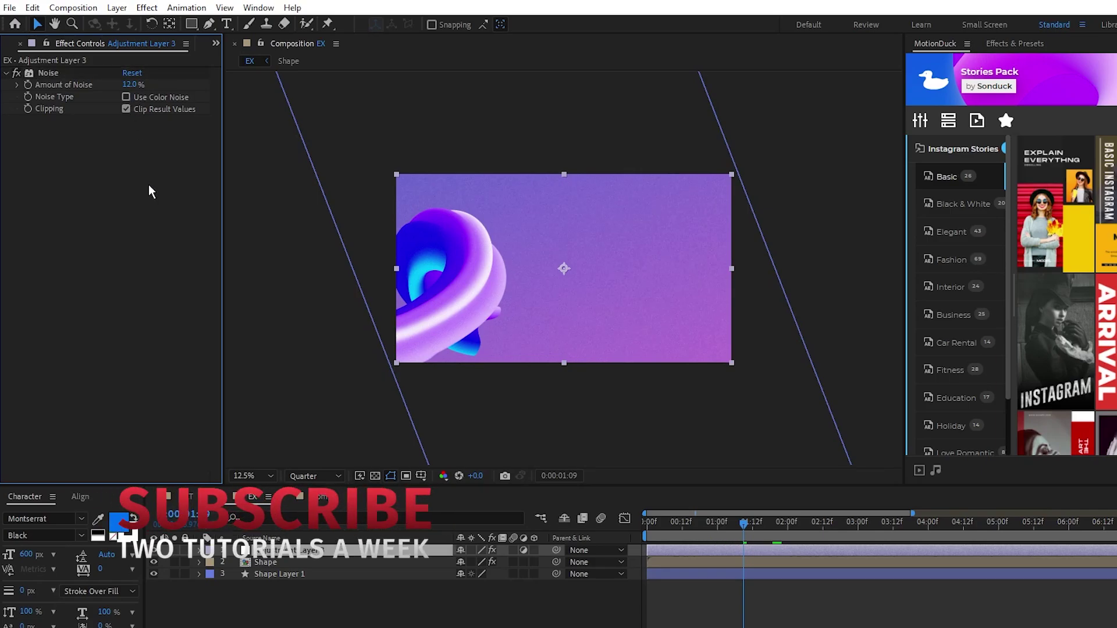